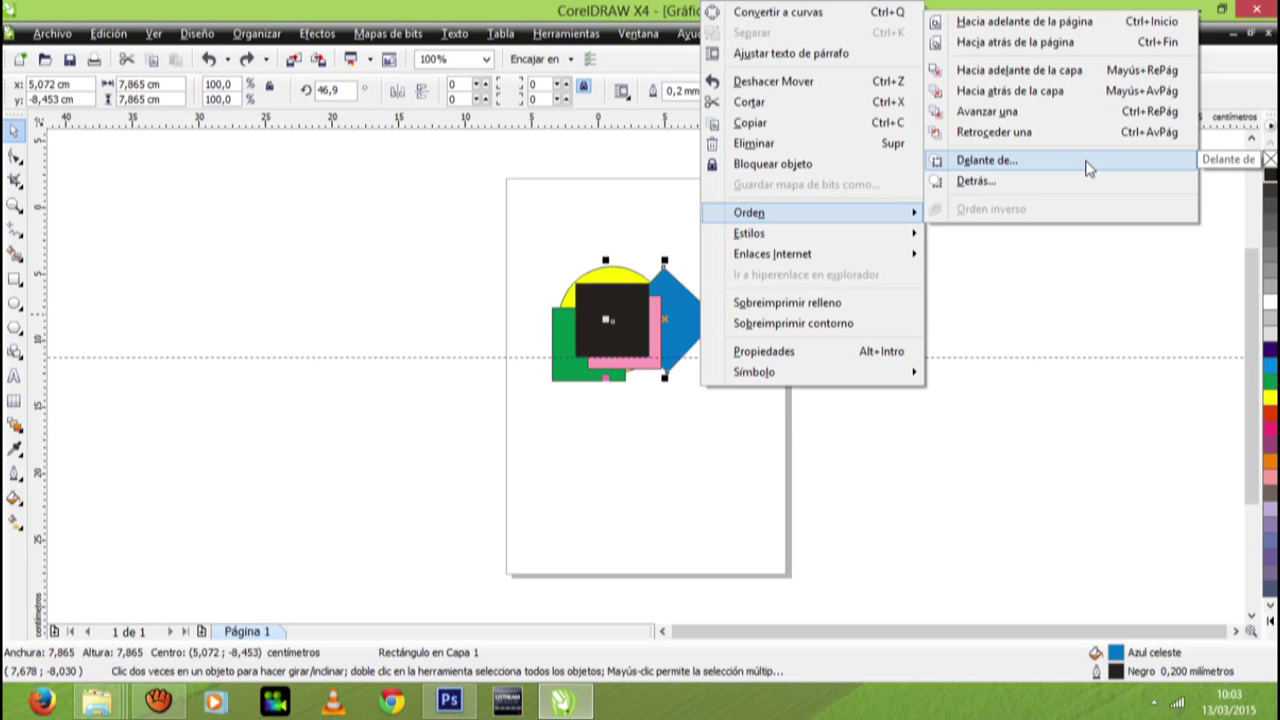
Step: Place the blue diamond in front of the pink square using Delante de
{"action": "left_click", "coordinate": [1088, 166]}
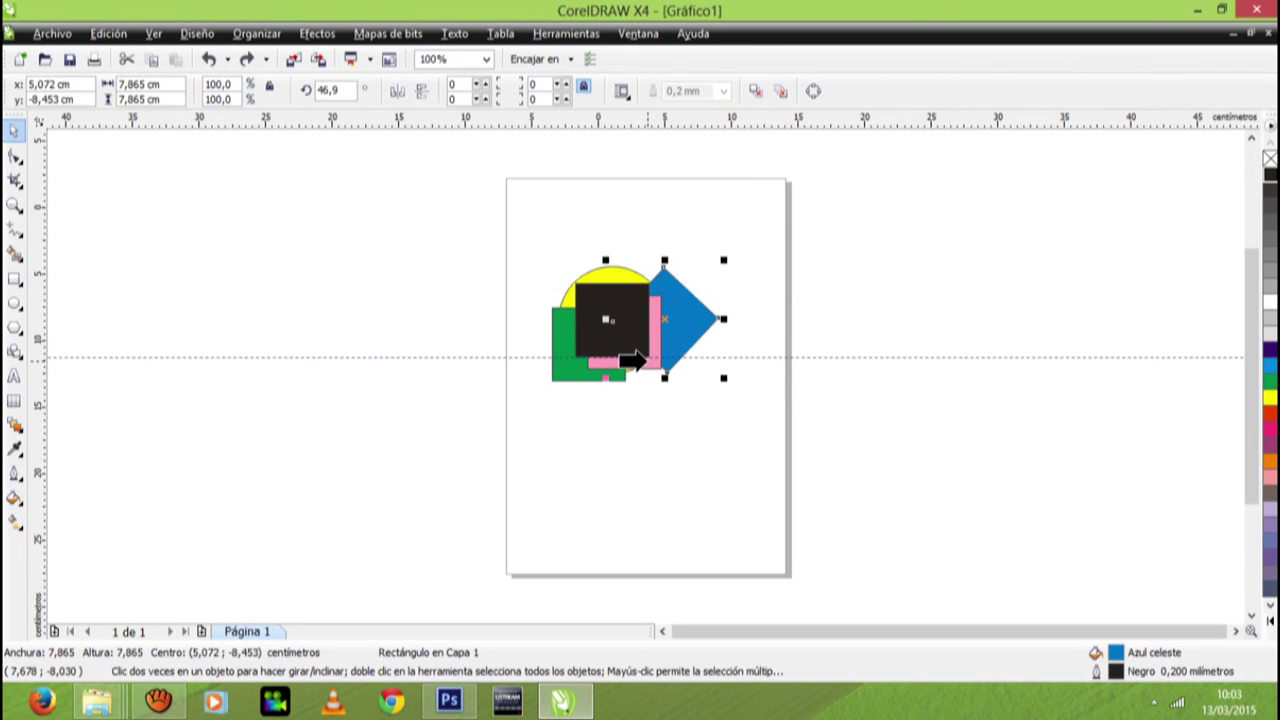
{"action": "left_click", "coordinate": [645, 363]}
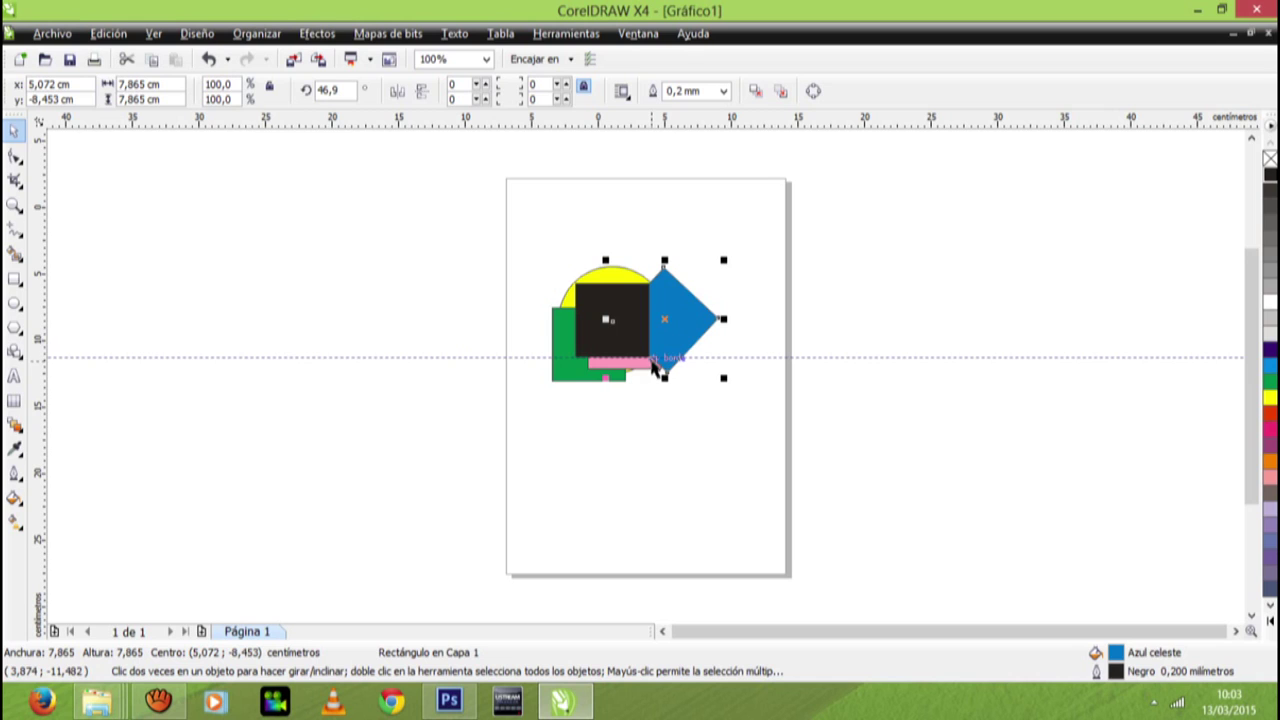
Step: Delete the black, pink and green squares, keeping only the yellow circle and the blue diamond
{"action": "left_click", "coordinate": [615, 340]}
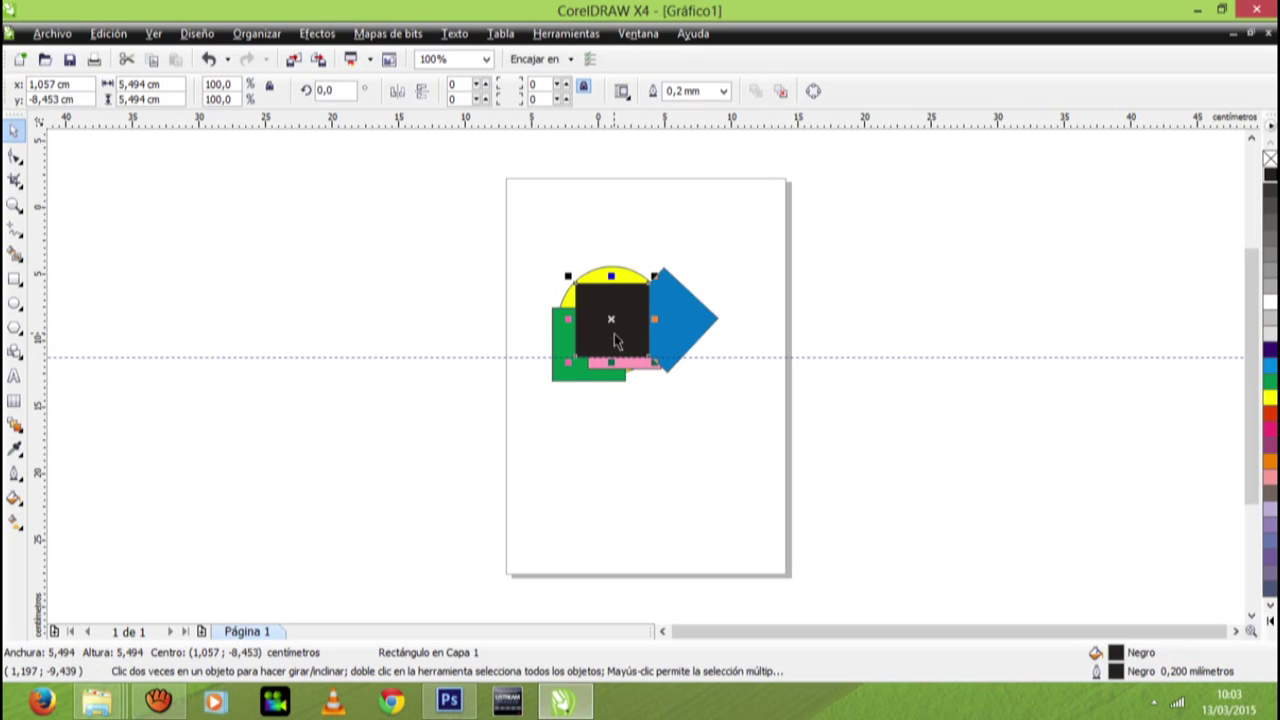
{"action": "key", "text": "Delete"}
{"action": "left_click", "coordinate": [596, 338]}
{"action": "key", "text": "Delete"}
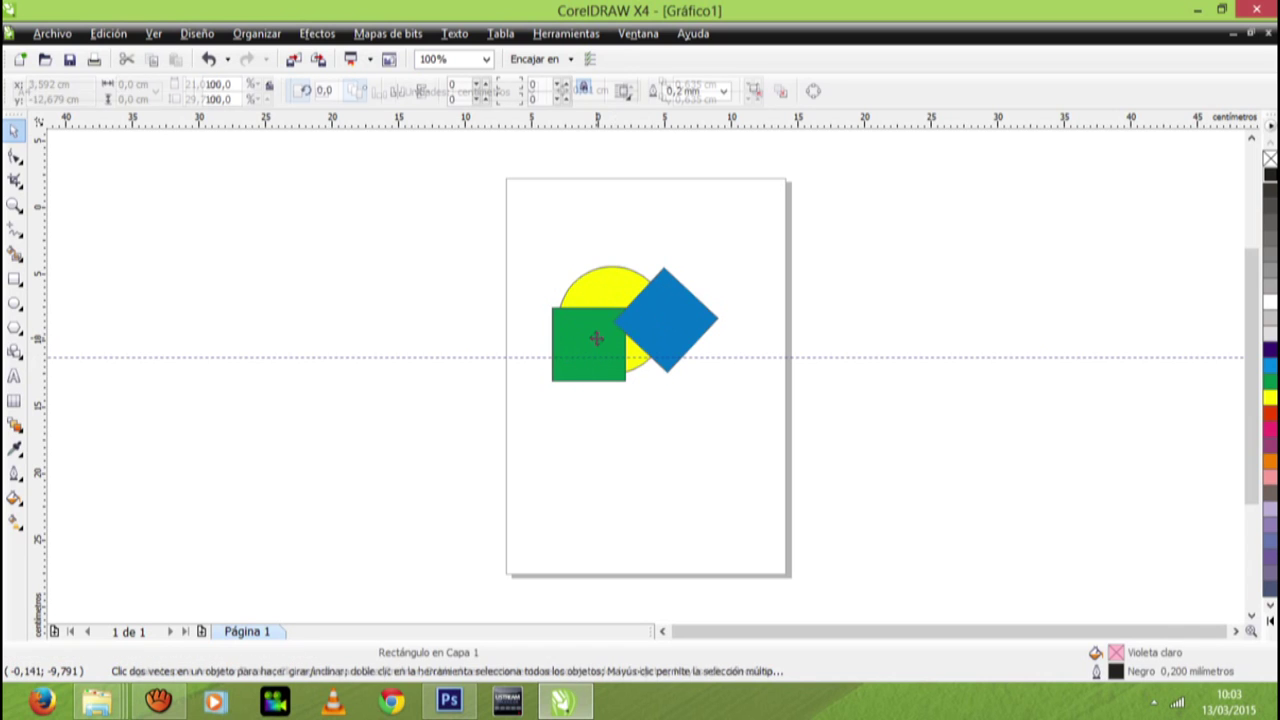
{"action": "left_click", "coordinate": [585, 349]}
{"action": "key", "text": "Delete"}
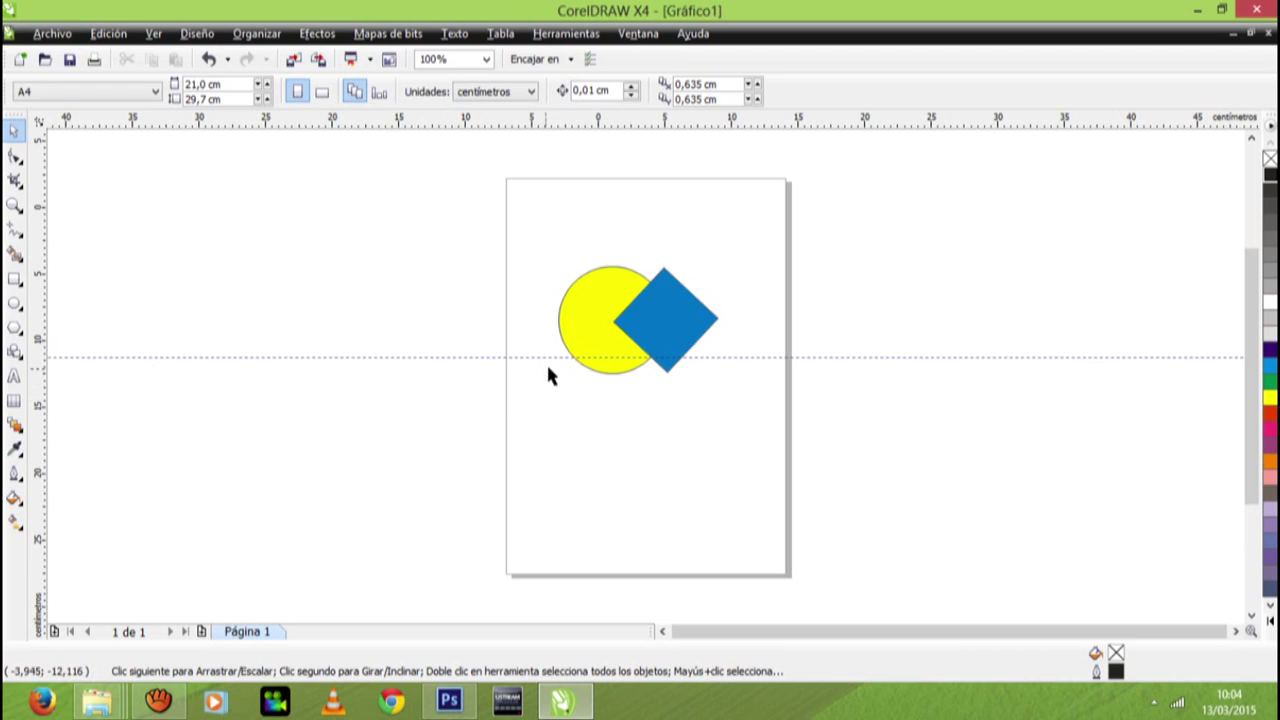
Step: Trim the yellow circle with the blue diamond using Recortar in Dar forma, keeping the source object
{"action": "left_click", "coordinate": [663, 298]}
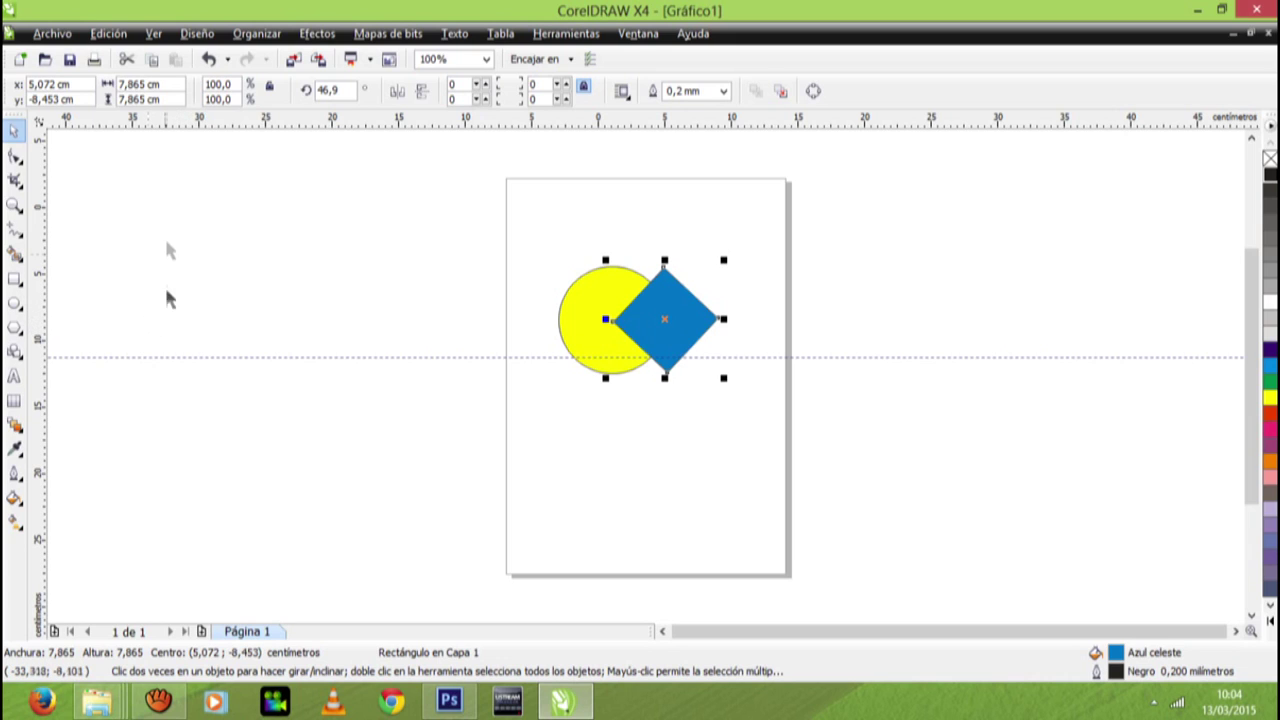
{"action": "left_click", "coordinate": [258, 36]}
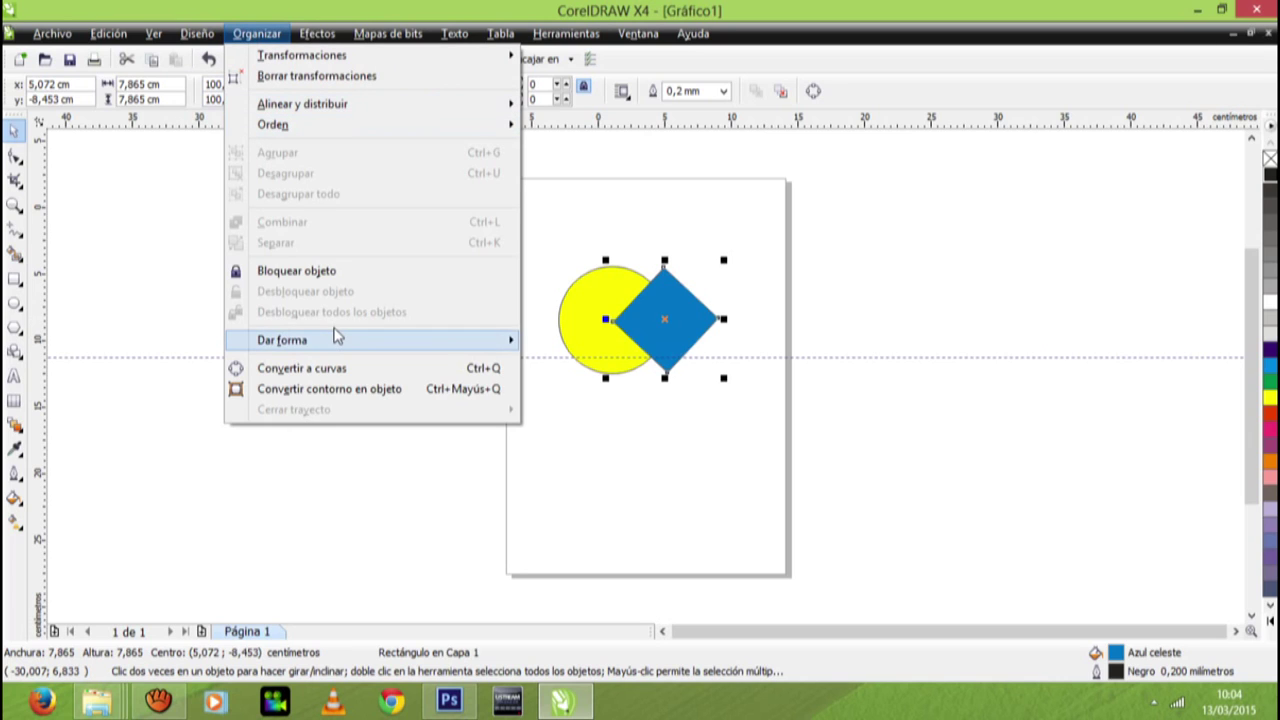
{"action": "mouse_move", "coordinate": [337, 337]}
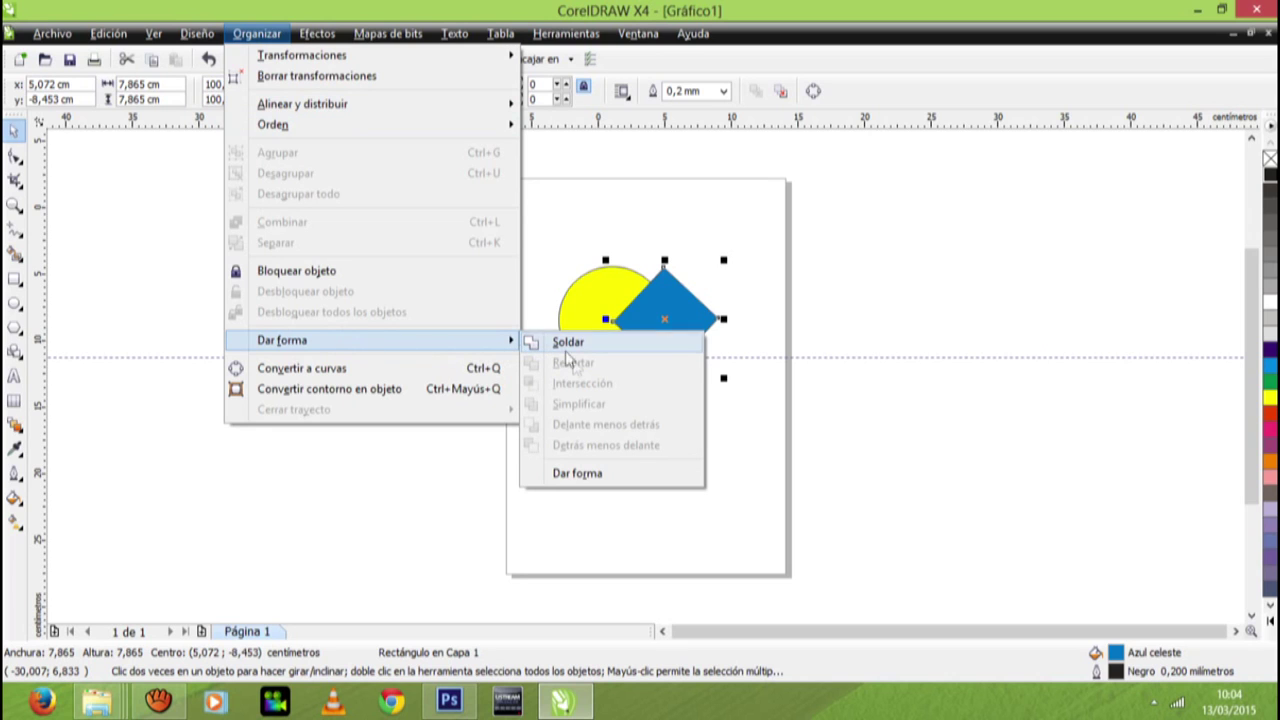
{"action": "left_click", "coordinate": [608, 476]}
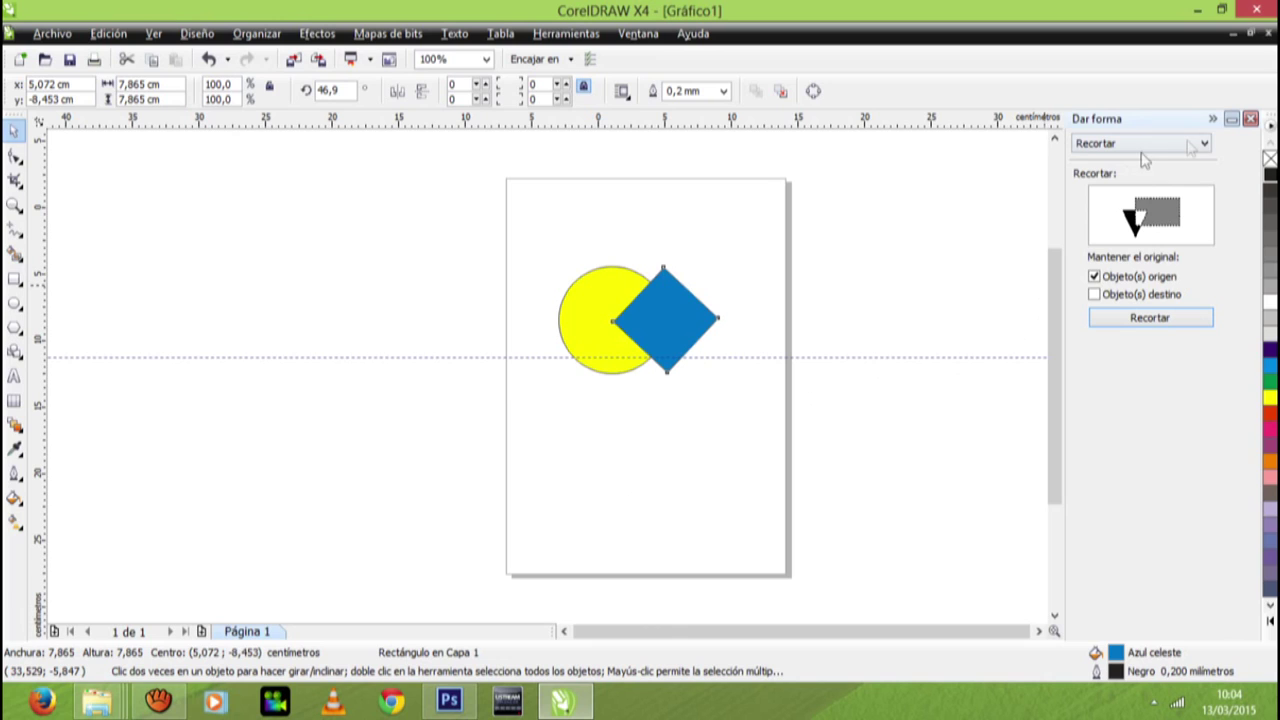
{"action": "left_click", "coordinate": [1203, 145]}
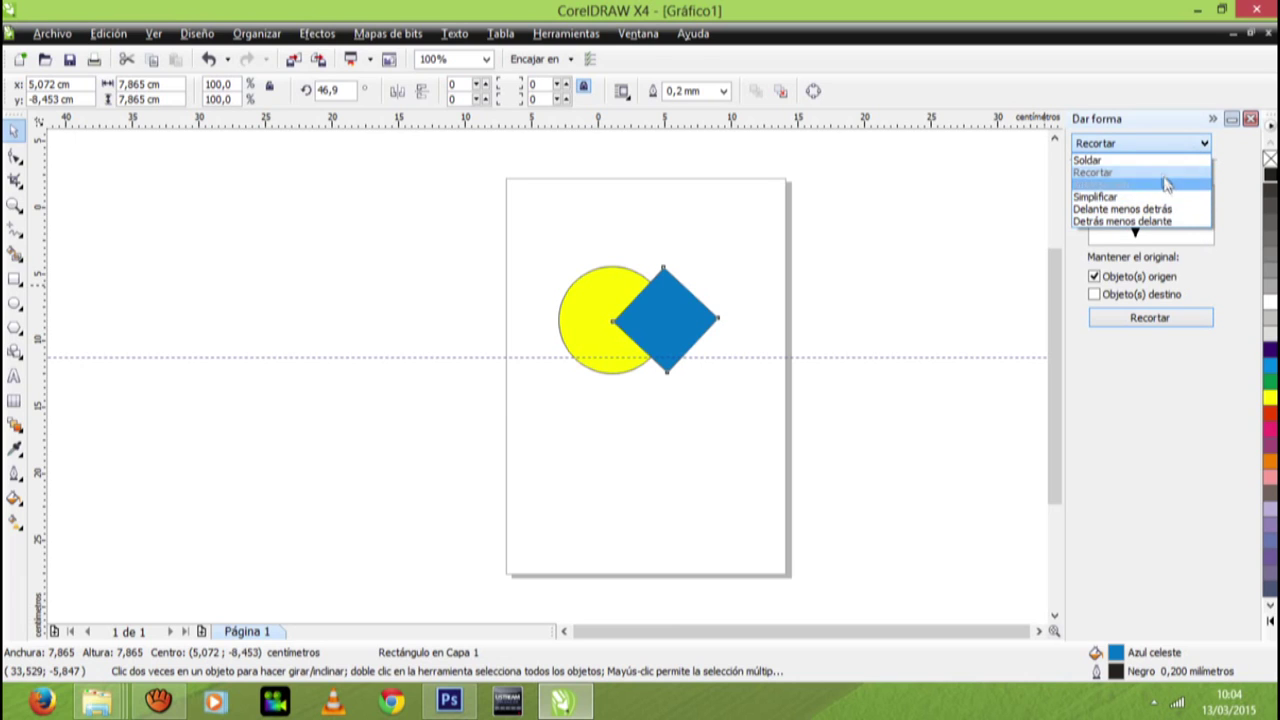
{"action": "left_click", "coordinate": [1163, 175]}
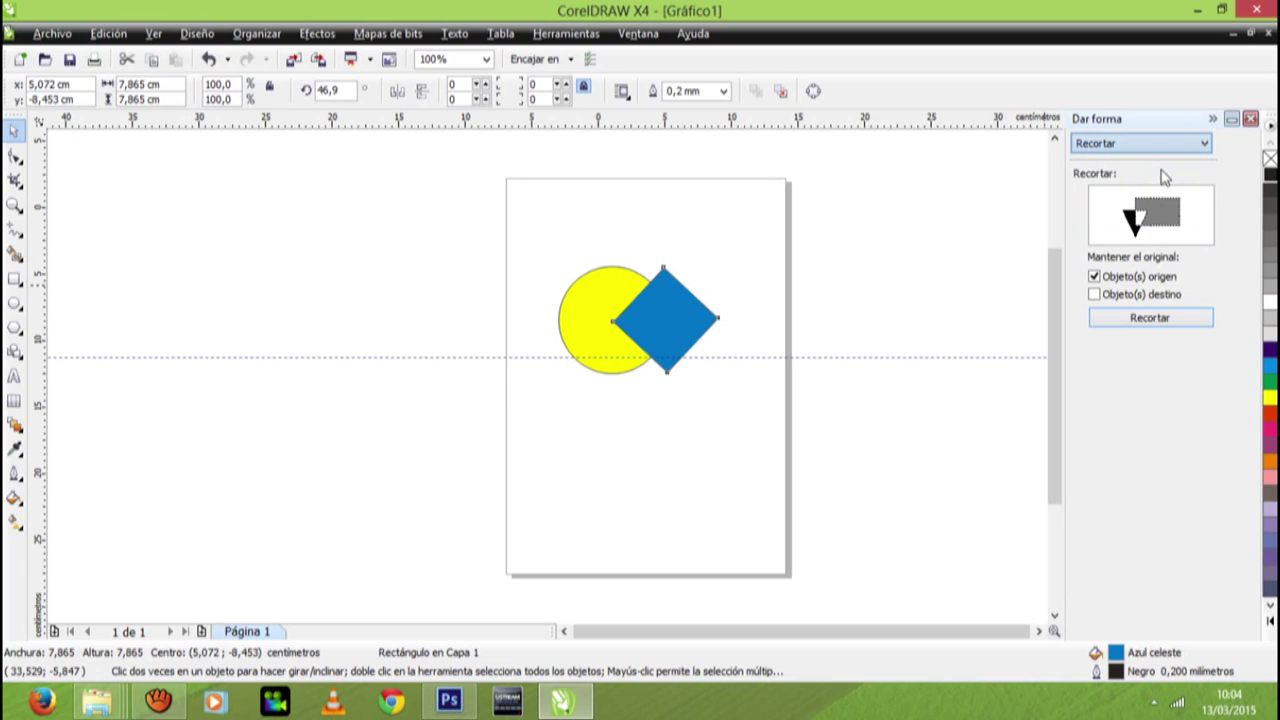
{"action": "left_click", "coordinate": [1167, 317]}
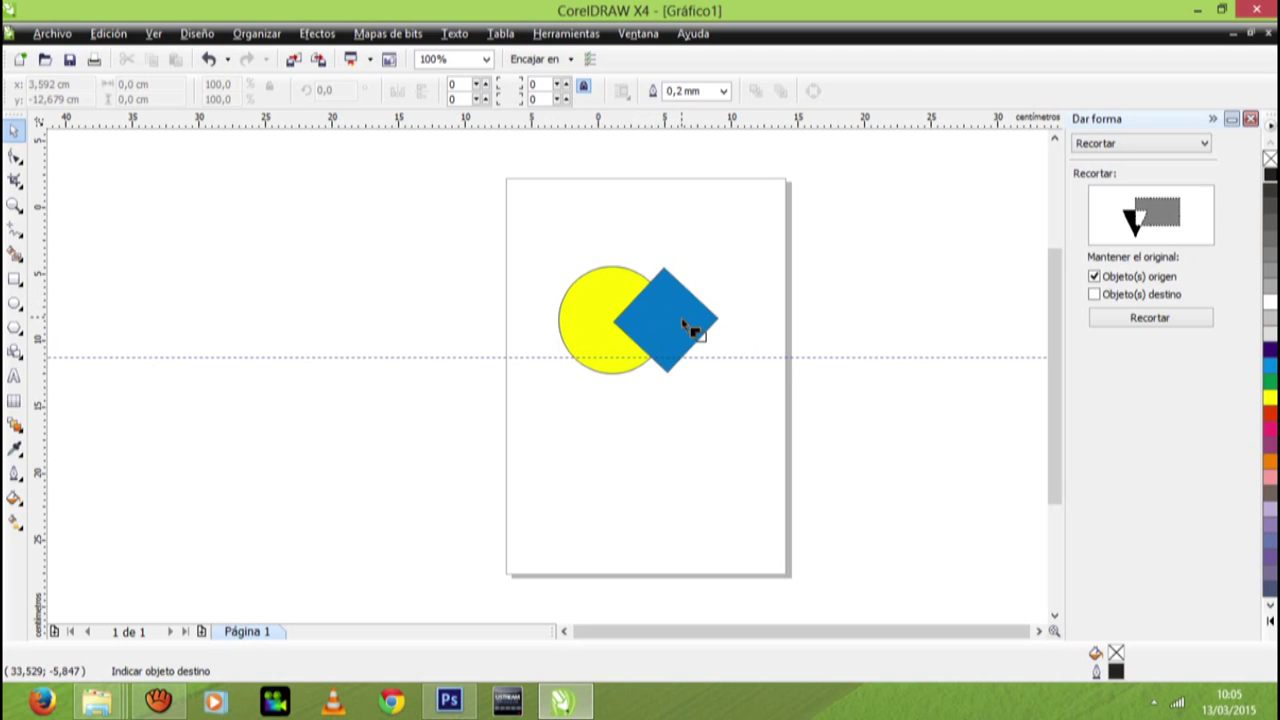
{"action": "left_click", "coordinate": [601, 318]}
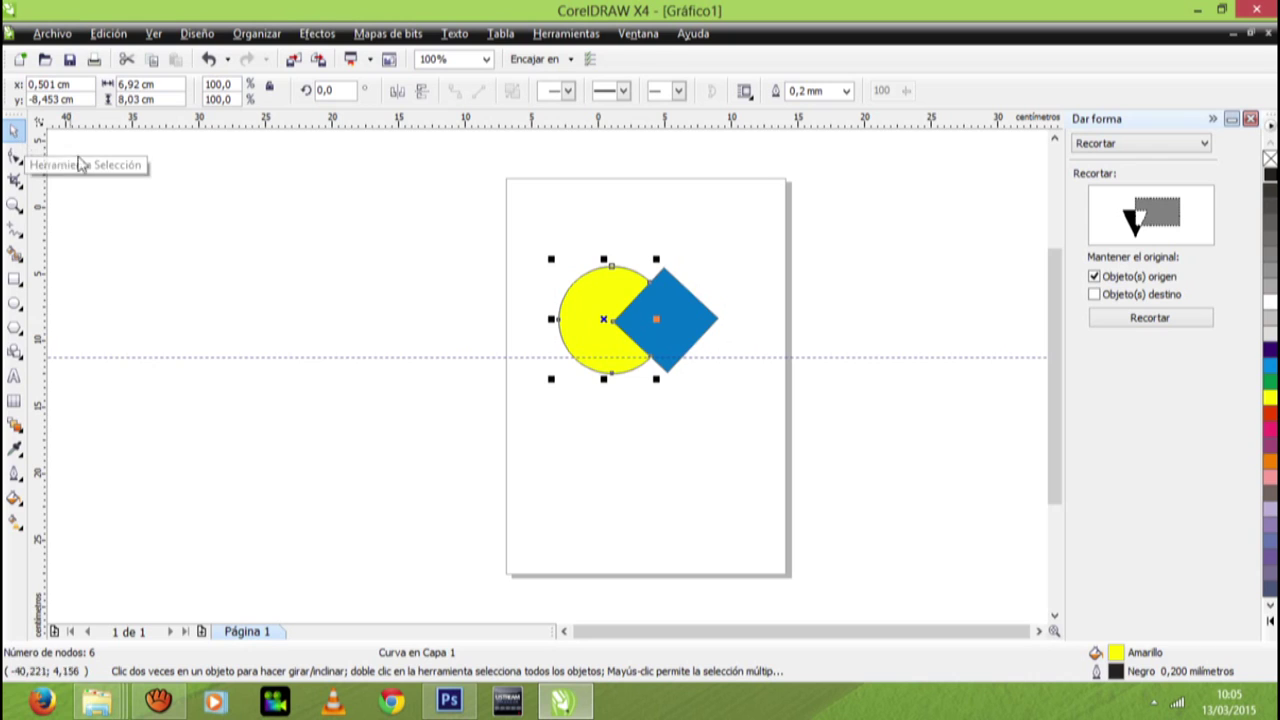
Step: Move the blue diamond horizontally away from the trimmed yellow circle, to about x 11.06 cm
{"action": "left_click", "coordinate": [684, 325]}
{"action": "left_click_drag", "start_coordinate": [684, 324], "coordinate": [745, 320]}
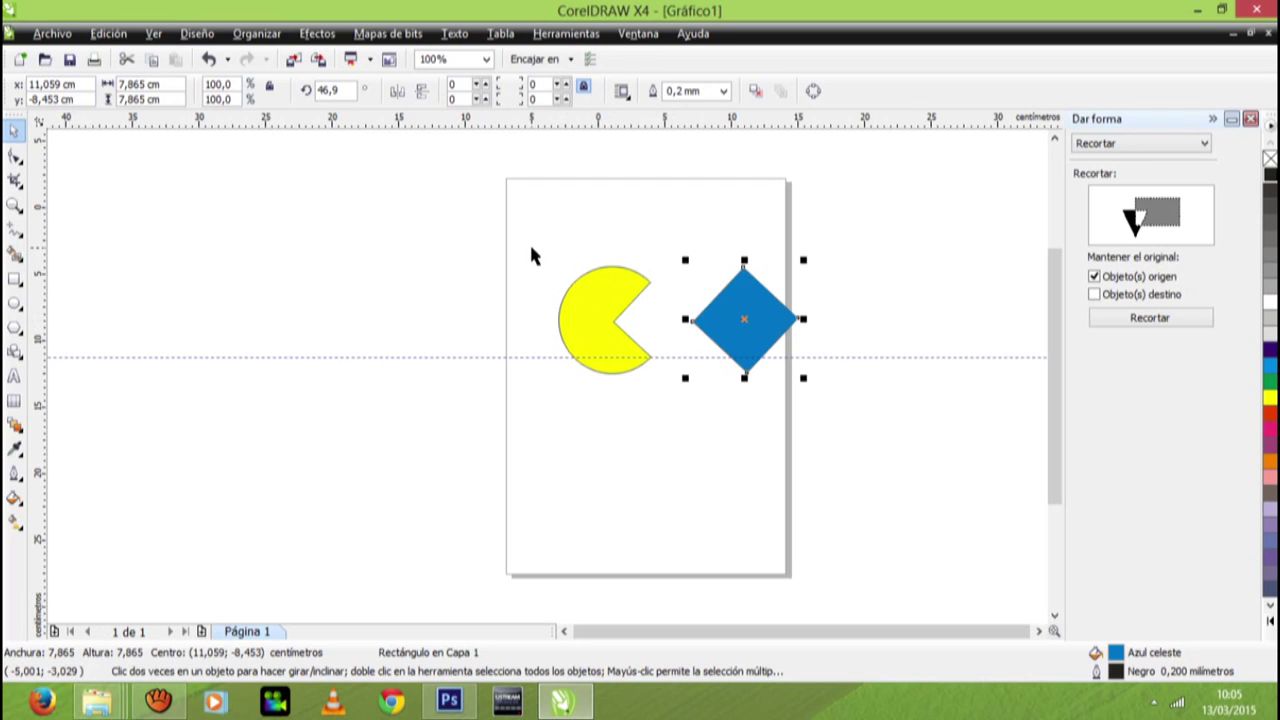
{"action": "left_click_drag", "start_coordinate": [532, 245], "coordinate": [834, 447]}
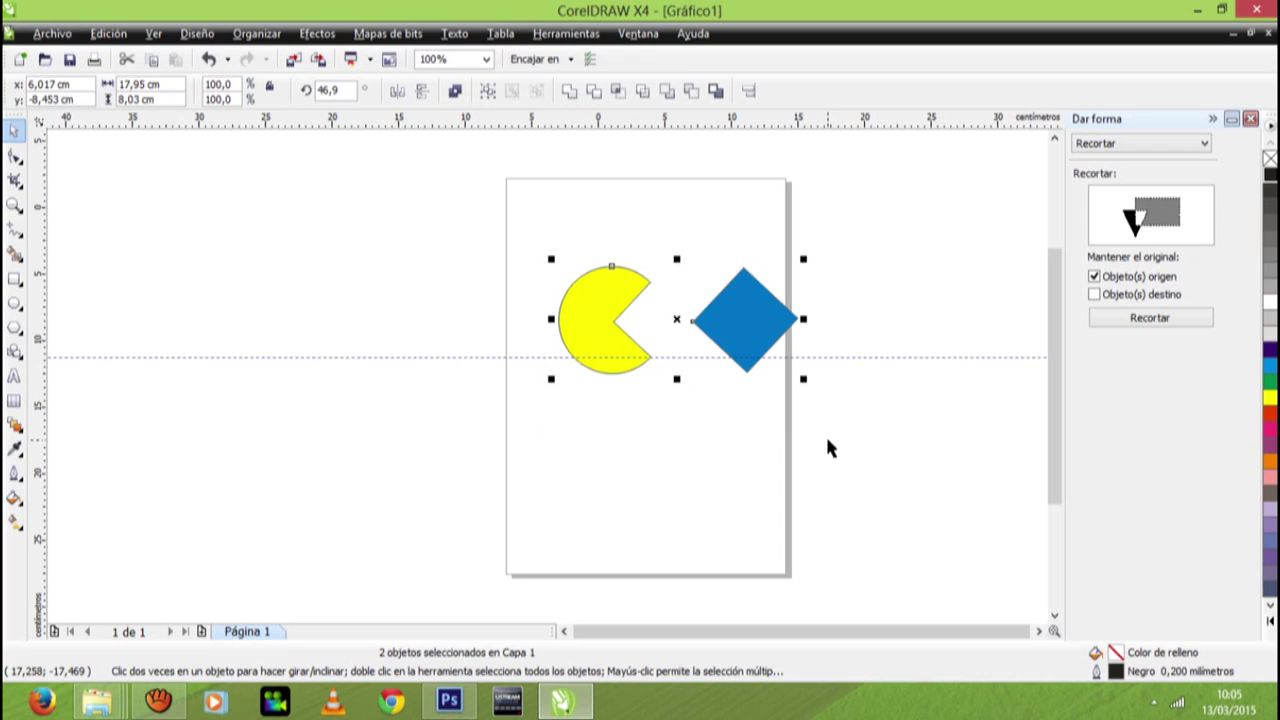
{"action": "left_click", "coordinate": [828, 448]}
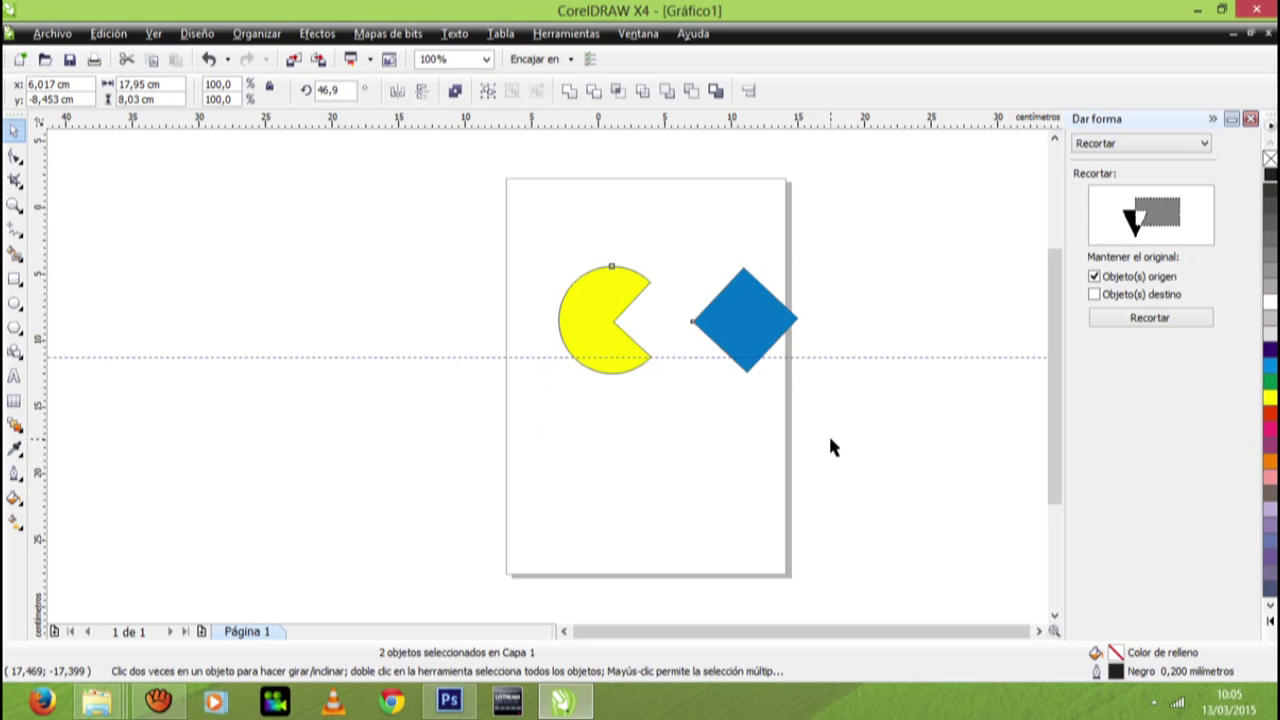
{"action": "left_click", "coordinate": [757, 332]}
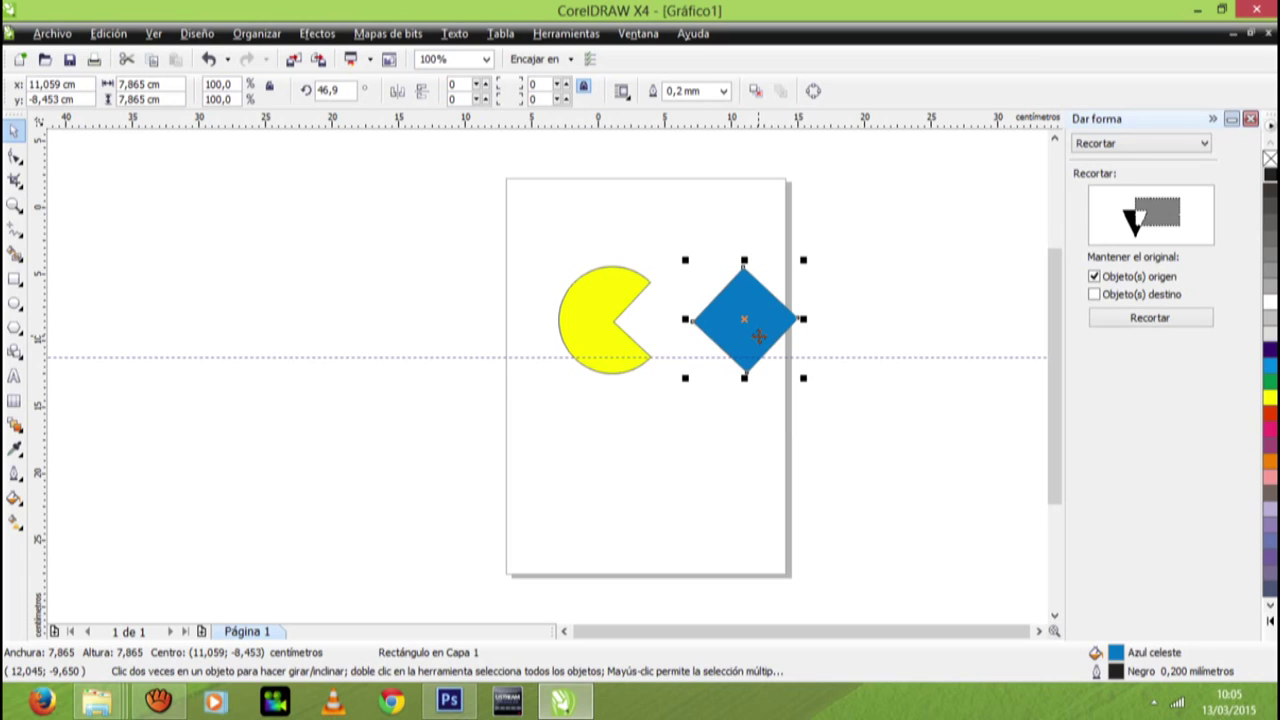
{"action": "left_click", "coordinate": [605, 320]}
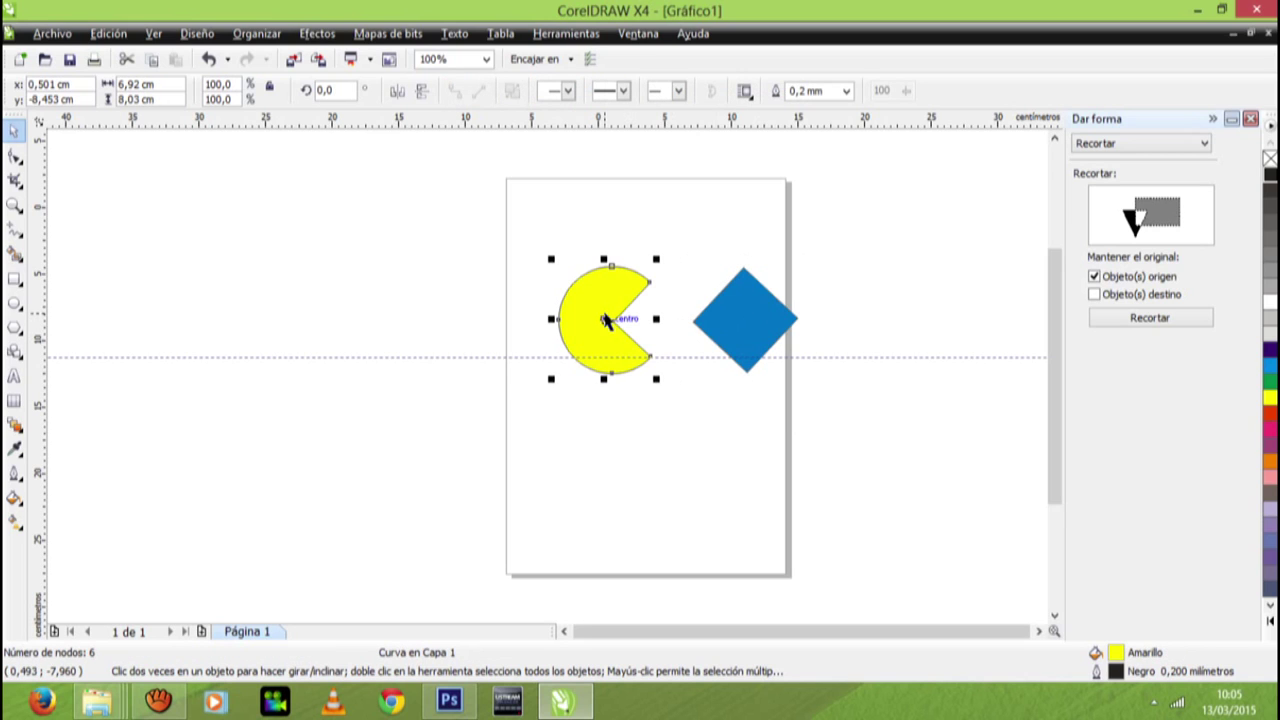
{"action": "left_click", "coordinate": [760, 338]}
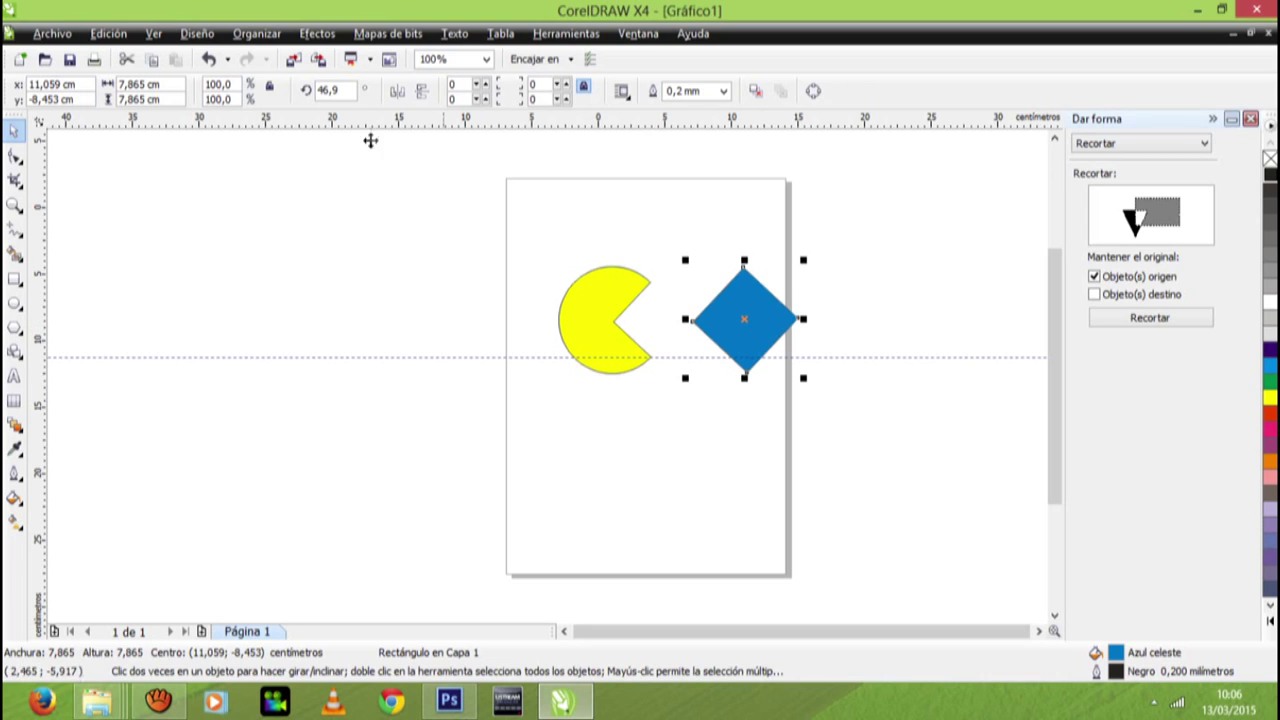
{"action": "left_click", "coordinate": [240, 34]}
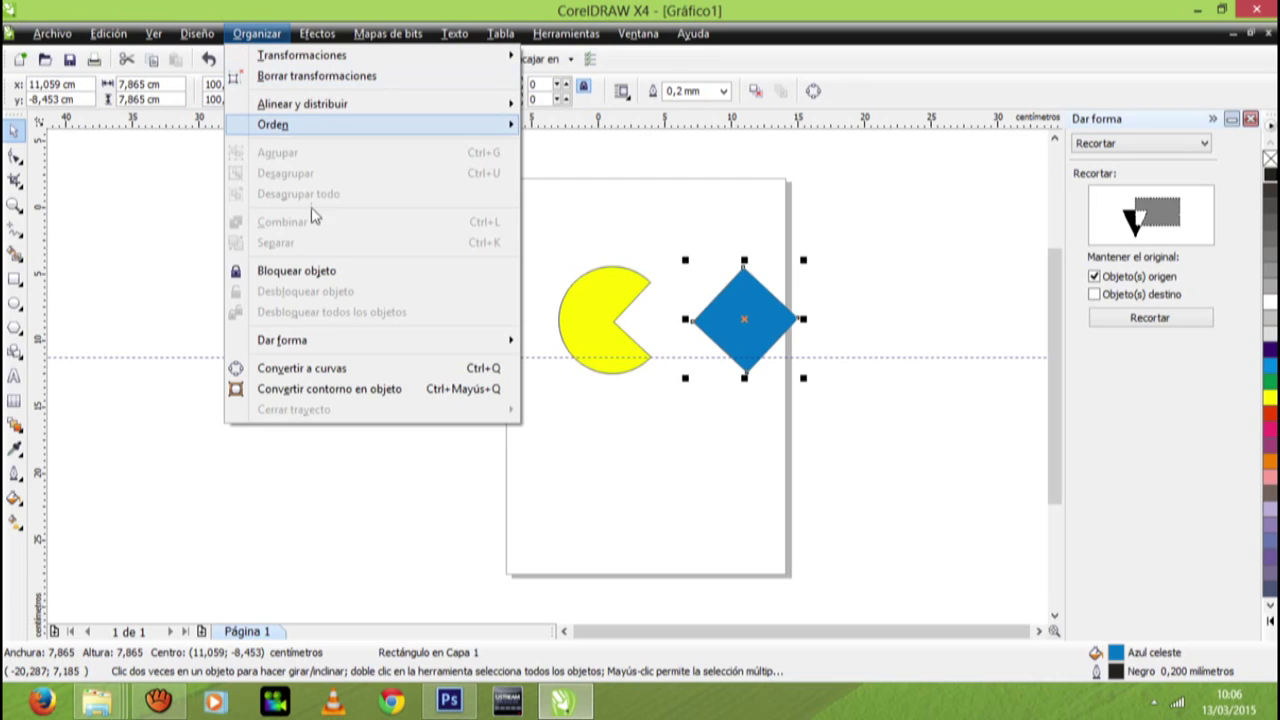
{"action": "mouse_move", "coordinate": [333, 344]}
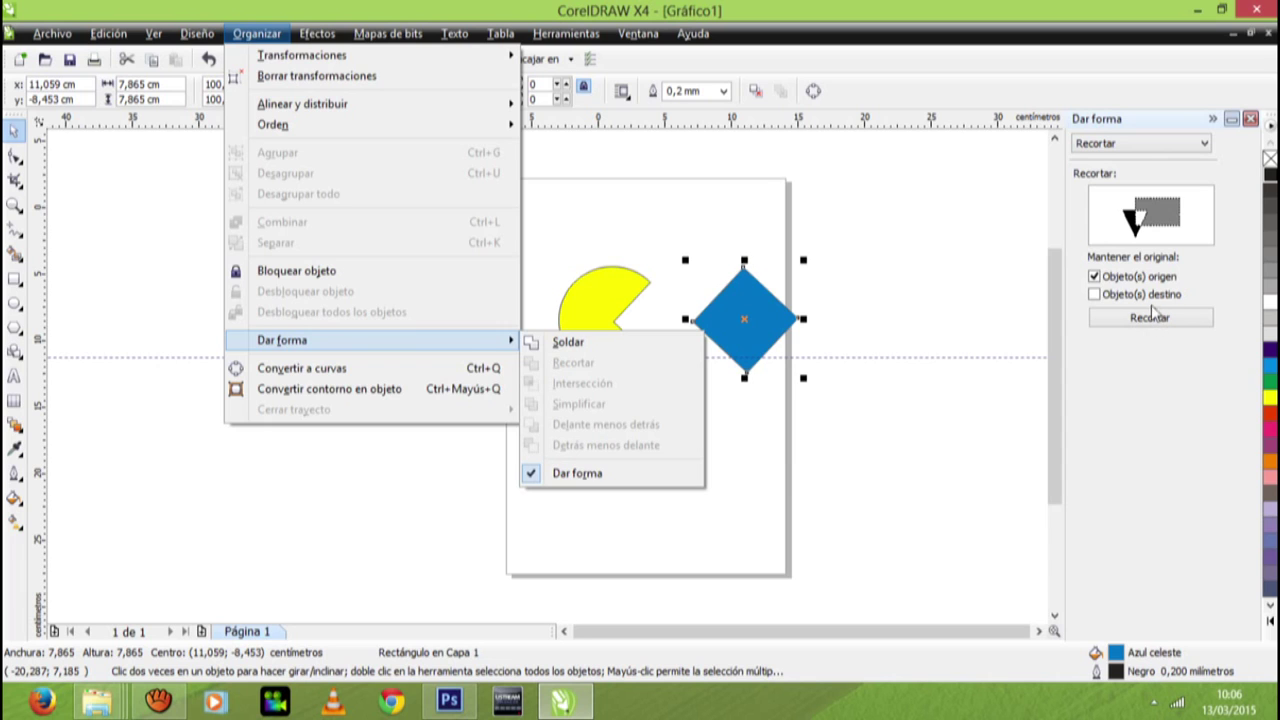
{"action": "left_click", "coordinate": [1118, 414]}
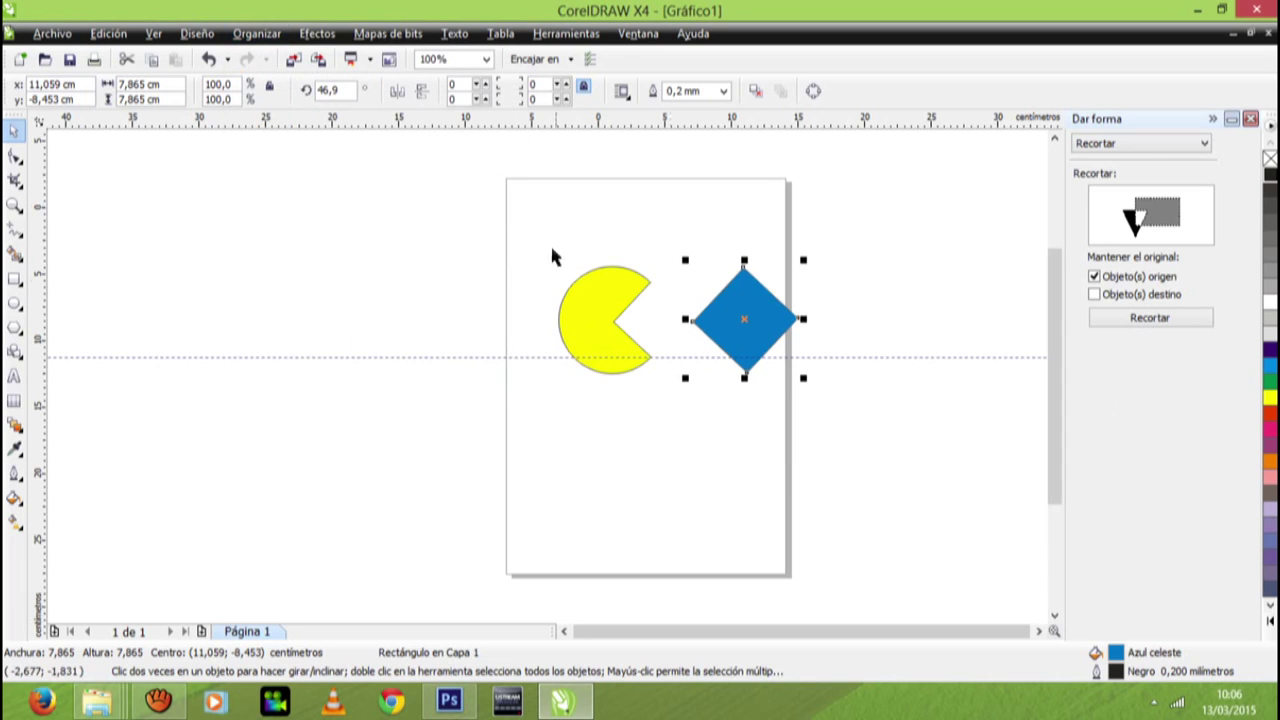
{"action": "left_click", "coordinate": [589, 293]}
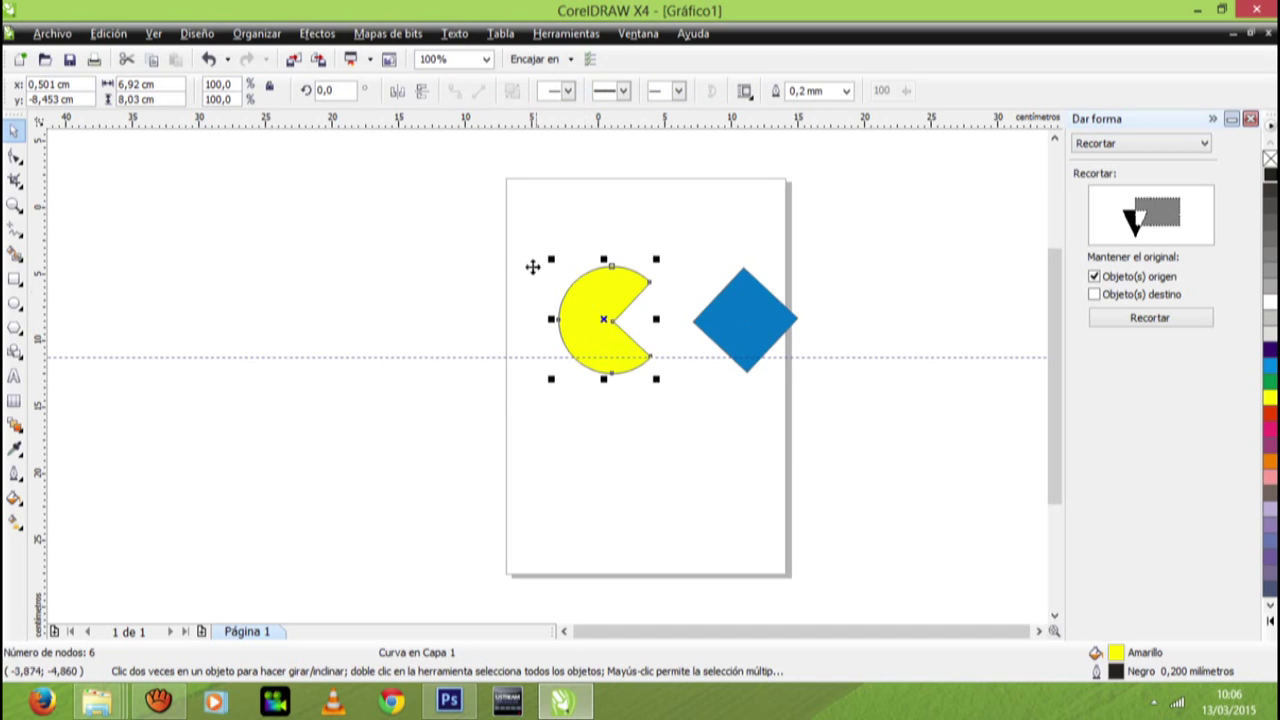
Step: Delete the blue diamond beside the trimmed yellow circle
{"action": "left_click_drag", "start_coordinate": [676, 244], "coordinate": [815, 440]}
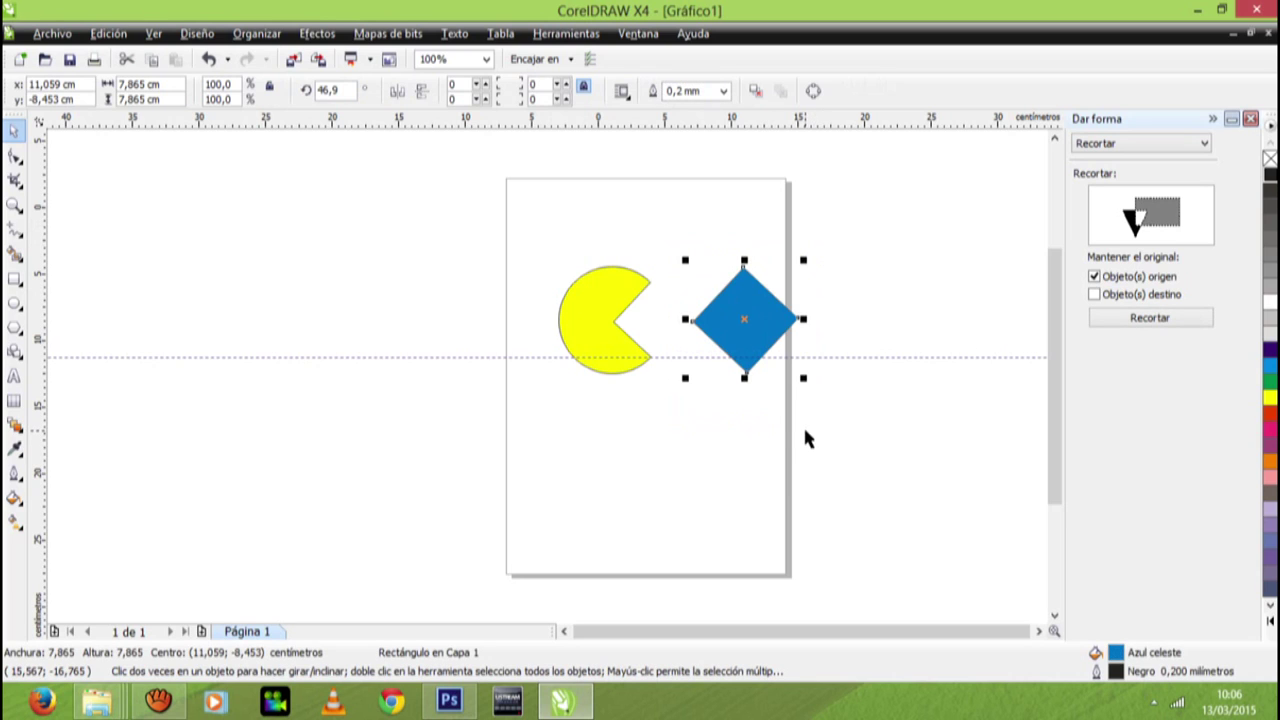
{"action": "key", "text": "Delete"}
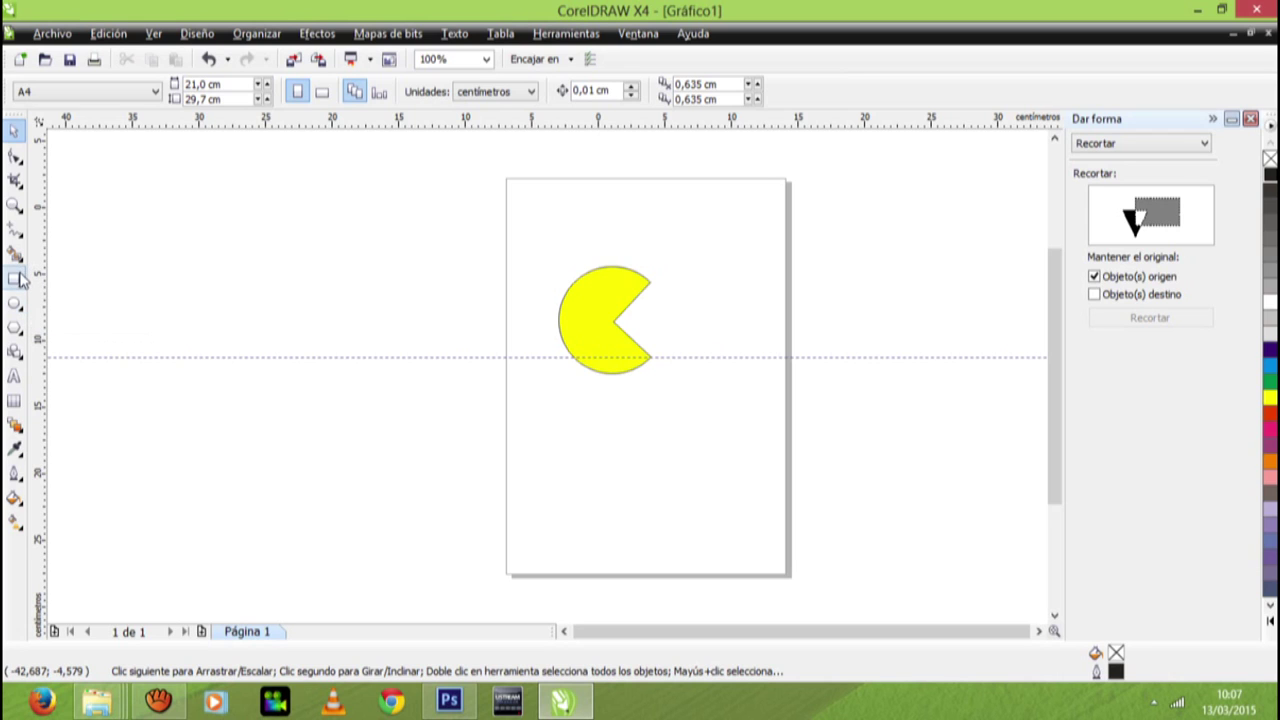
Step: Draw a rectangle about 3.45 by 3.59 cm below the yellow shape, and delete it
{"action": "left_click", "coordinate": [15, 279]}
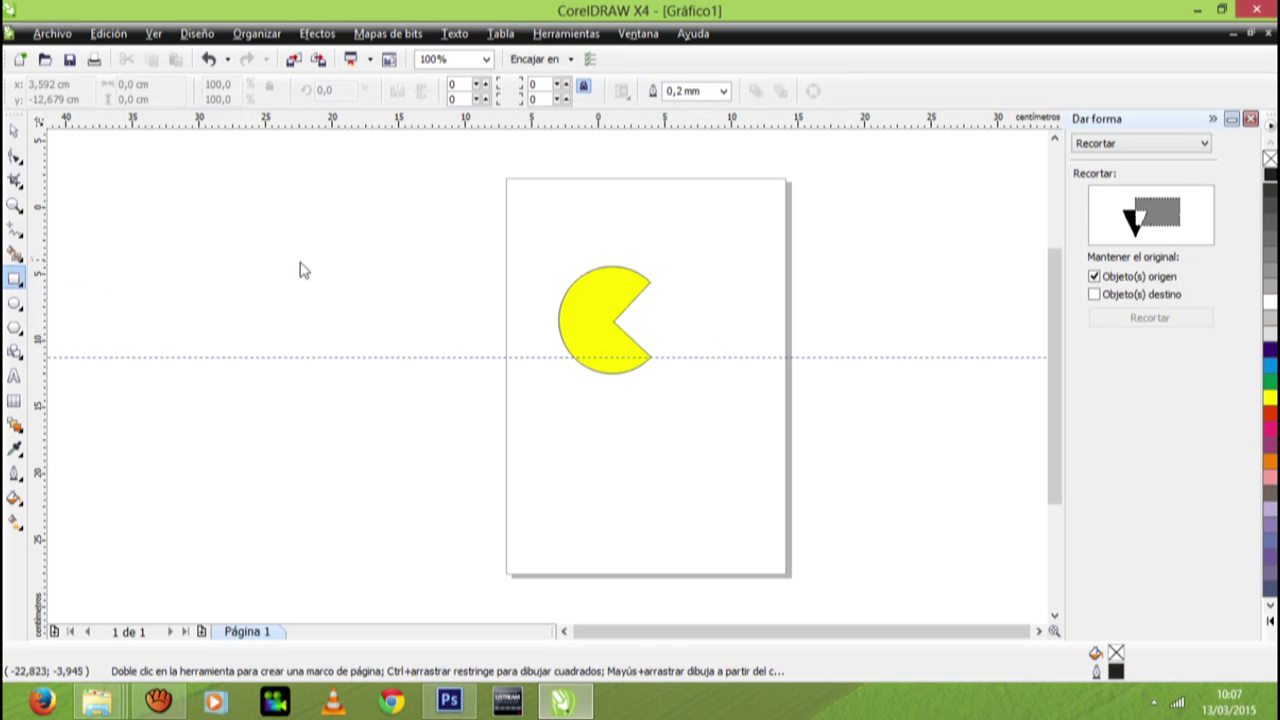
{"action": "left_click_drag", "start_coordinate": [558, 418], "coordinate": [605, 466]}
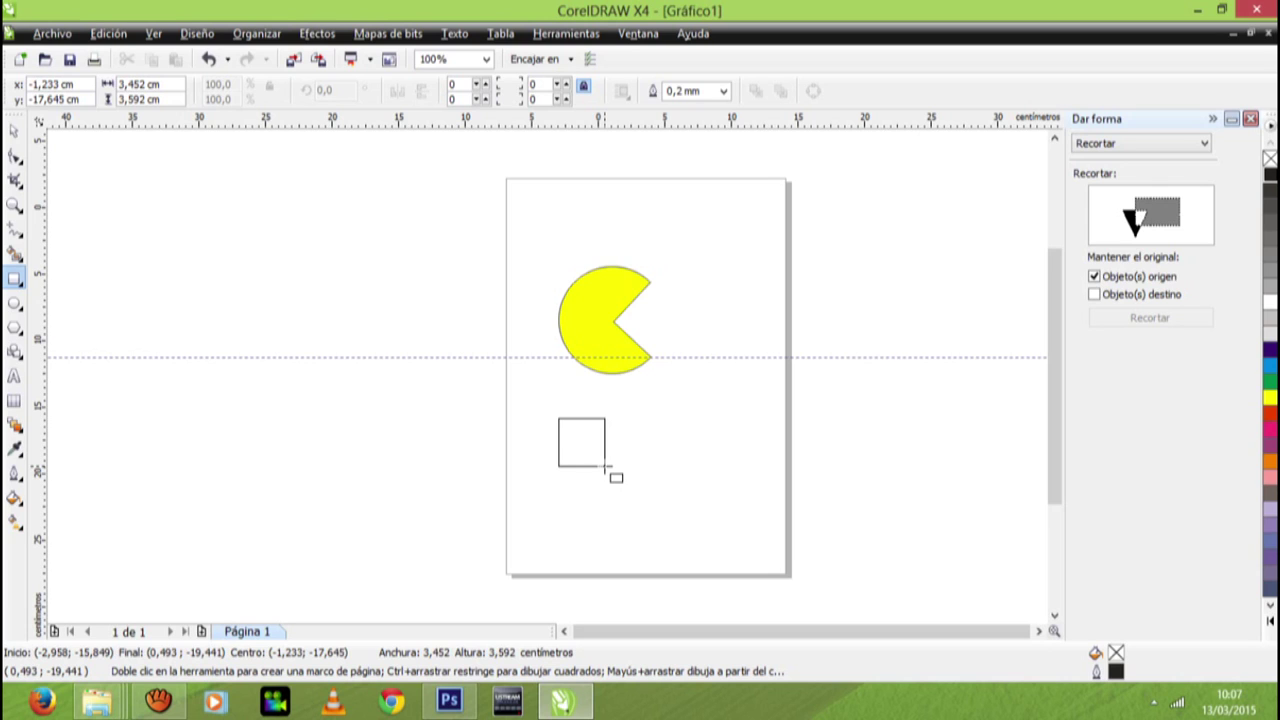
{"action": "left_click_drag", "start_coordinate": [605, 466], "coordinate": [606, 467]}
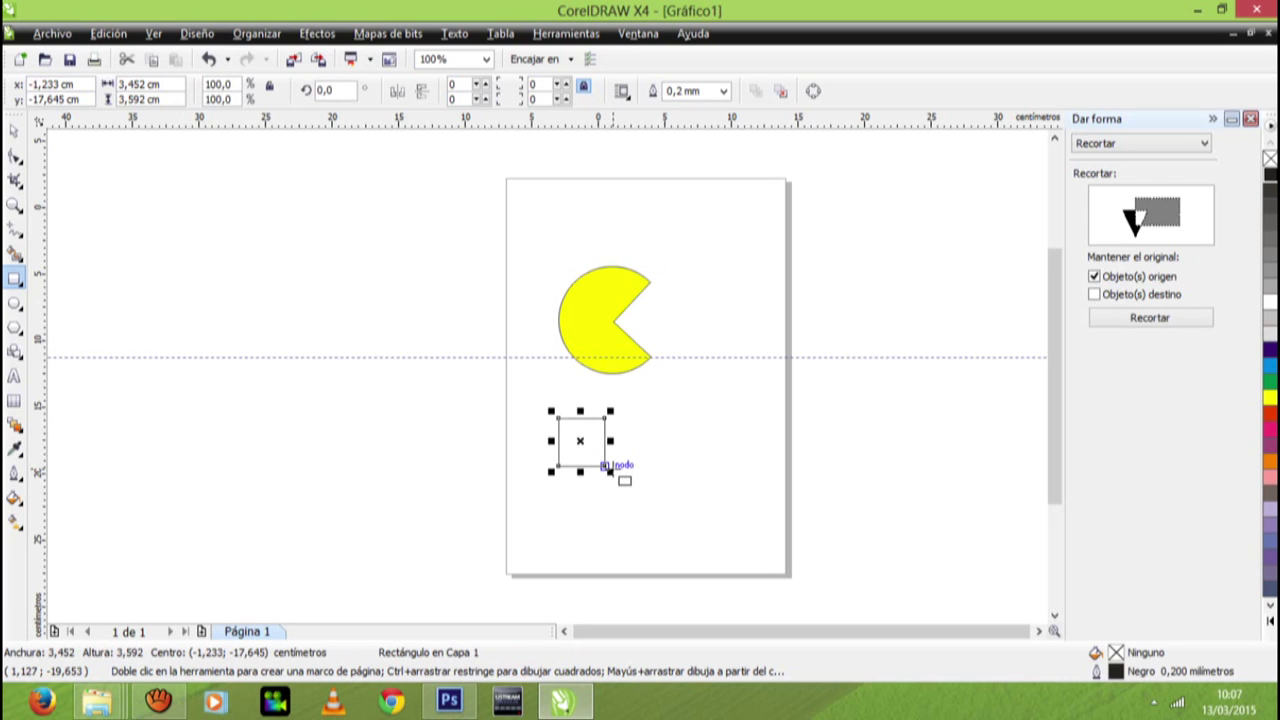
{"action": "key", "text": "Delete"}
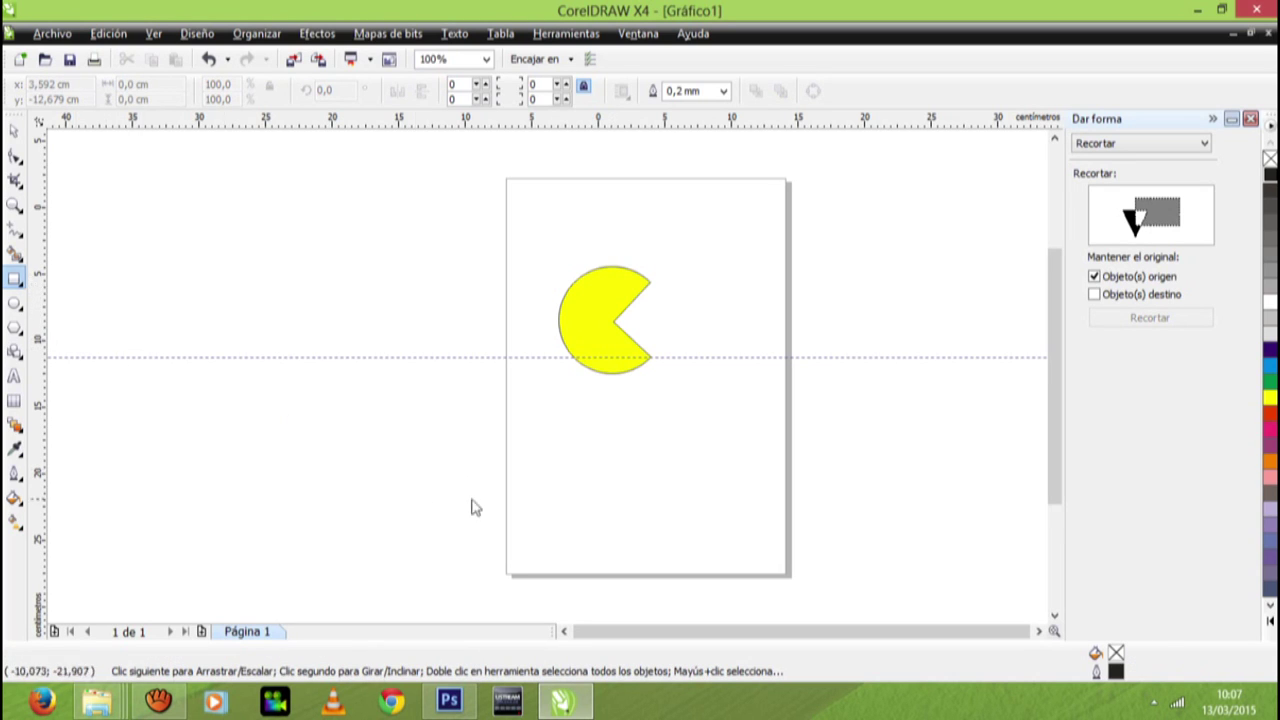
Step: Draw two squares about 2.7 cm and 9 cm wide below the yellow shape, and delete the smaller one
{"action": "left_click_drag", "start_coordinate": [564, 449], "coordinate": [601, 485]}
{"action": "left_click_drag", "start_coordinate": [601, 469], "coordinate": [721, 515]}
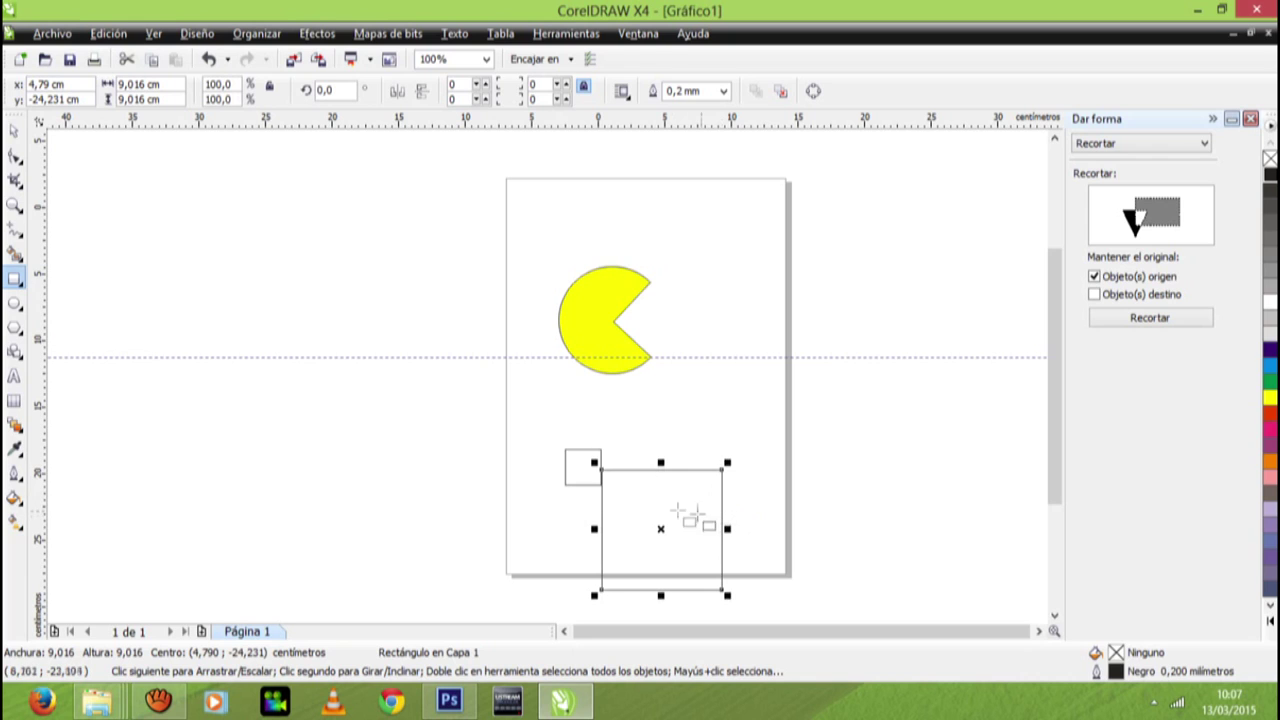
{"action": "left_click", "coordinate": [582, 467]}
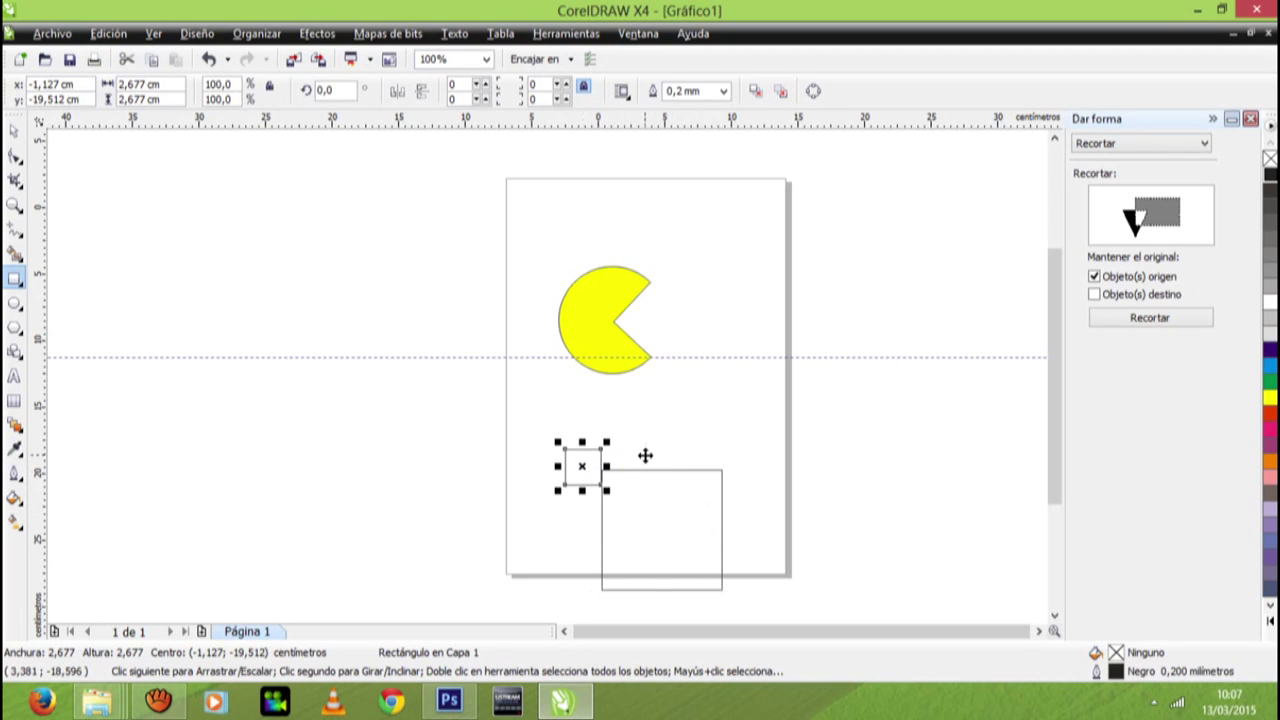
{"action": "key", "text": "Delete"}
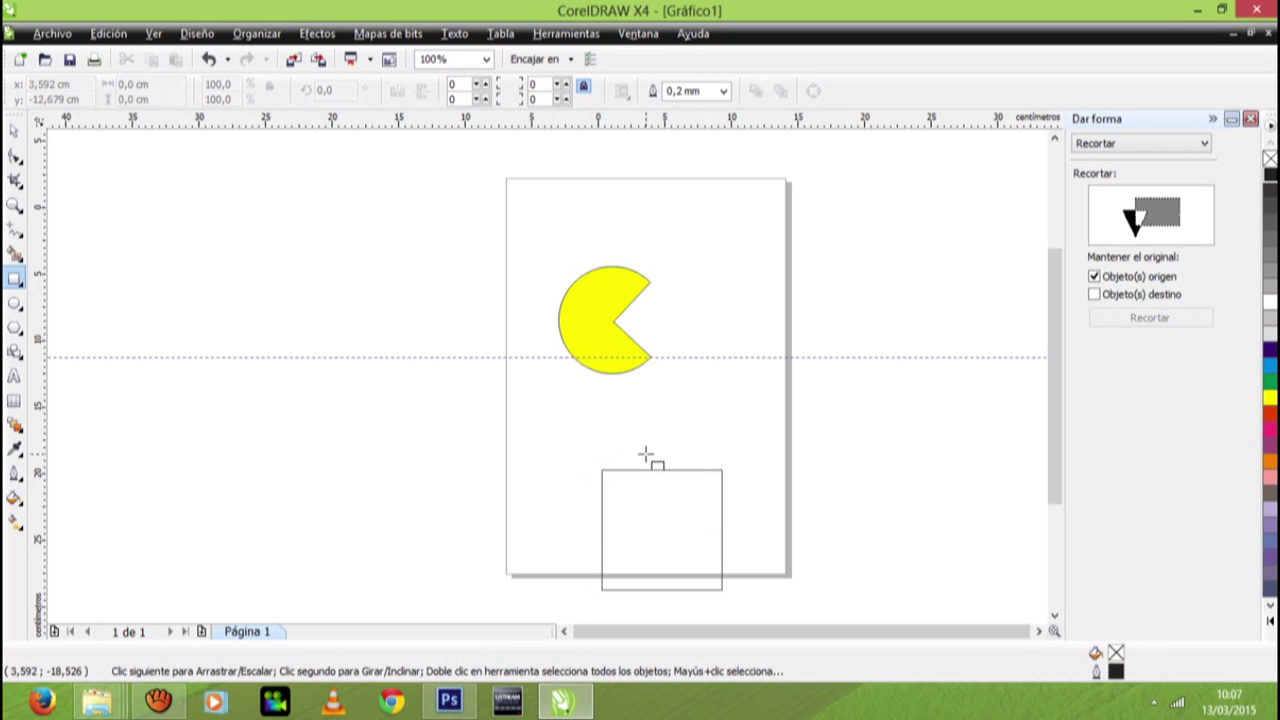
{"action": "left_click", "coordinate": [666, 516]}
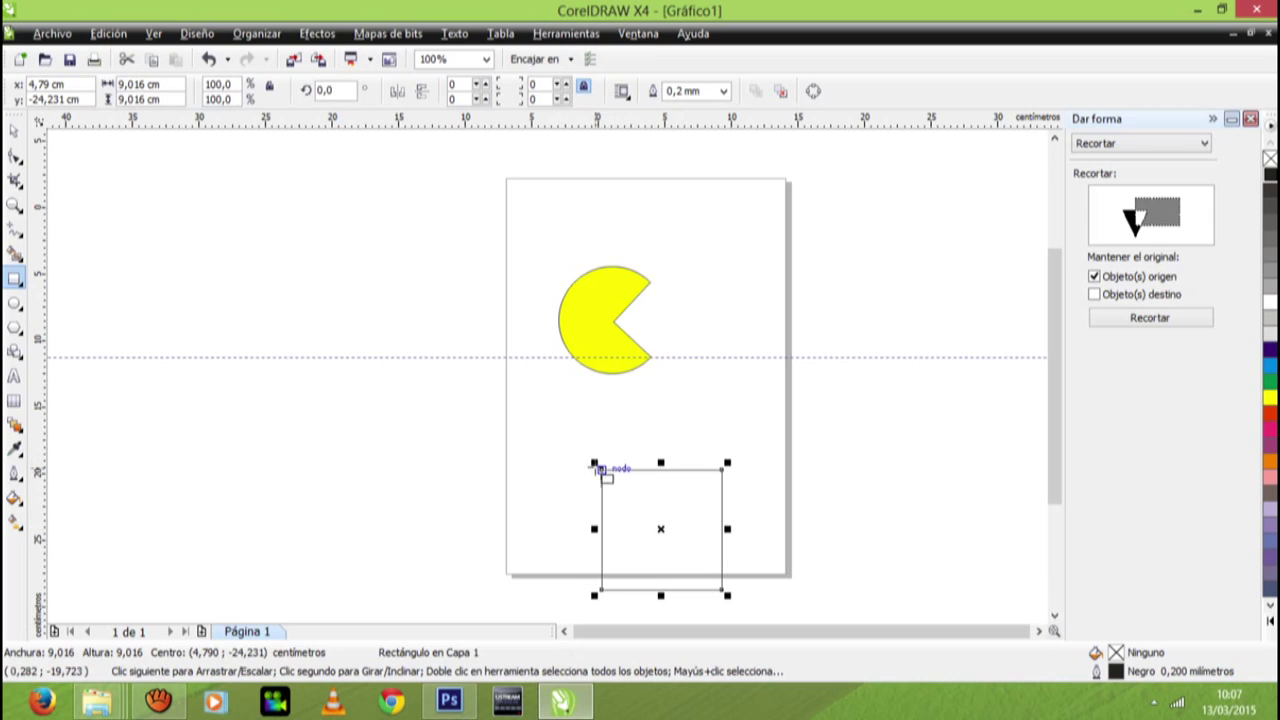
{"action": "mouse_move", "coordinate": [592, 459]}
{"action": "left_mouse_down"}
{"action": "mouse_move", "coordinate": [566, 431]}
{"action": "mouse_move", "coordinate": [606, 466]}
{"action": "mouse_move", "coordinate": [563, 432]}
{"action": "mouse_move", "coordinate": [594, 462]}
{"action": "left_mouse_up"}
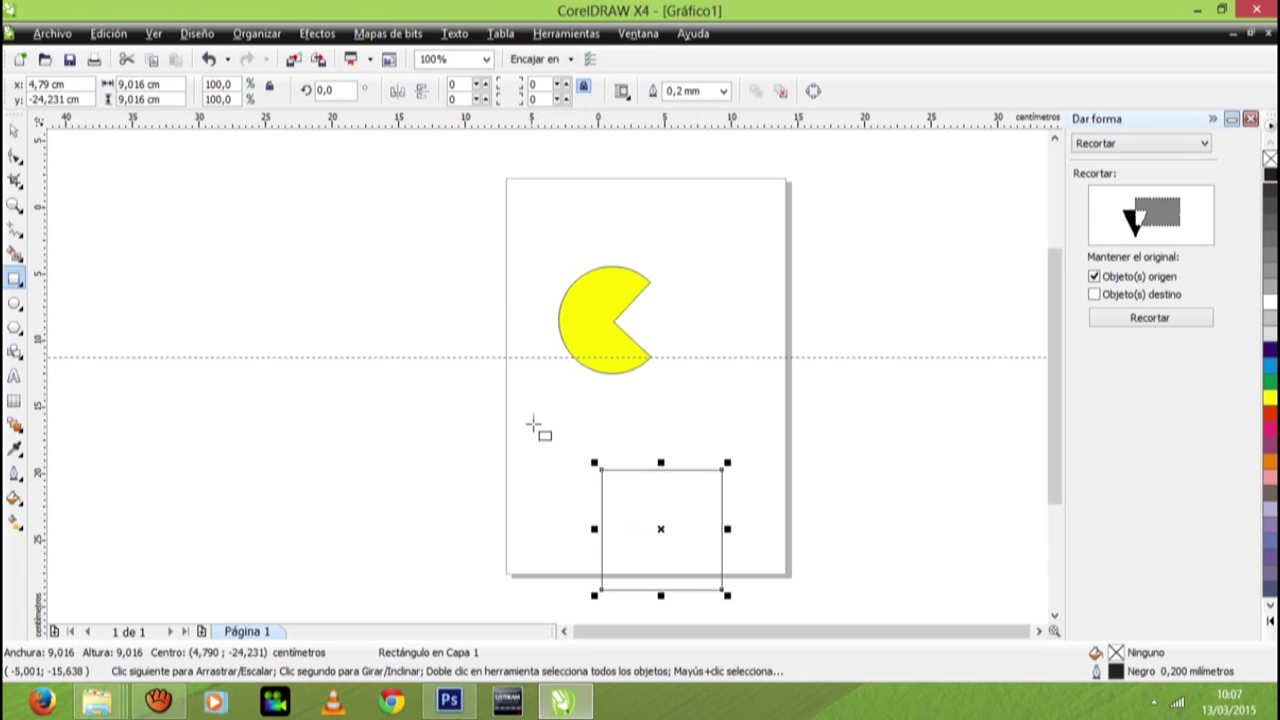
{"action": "left_click", "coordinate": [598, 460]}
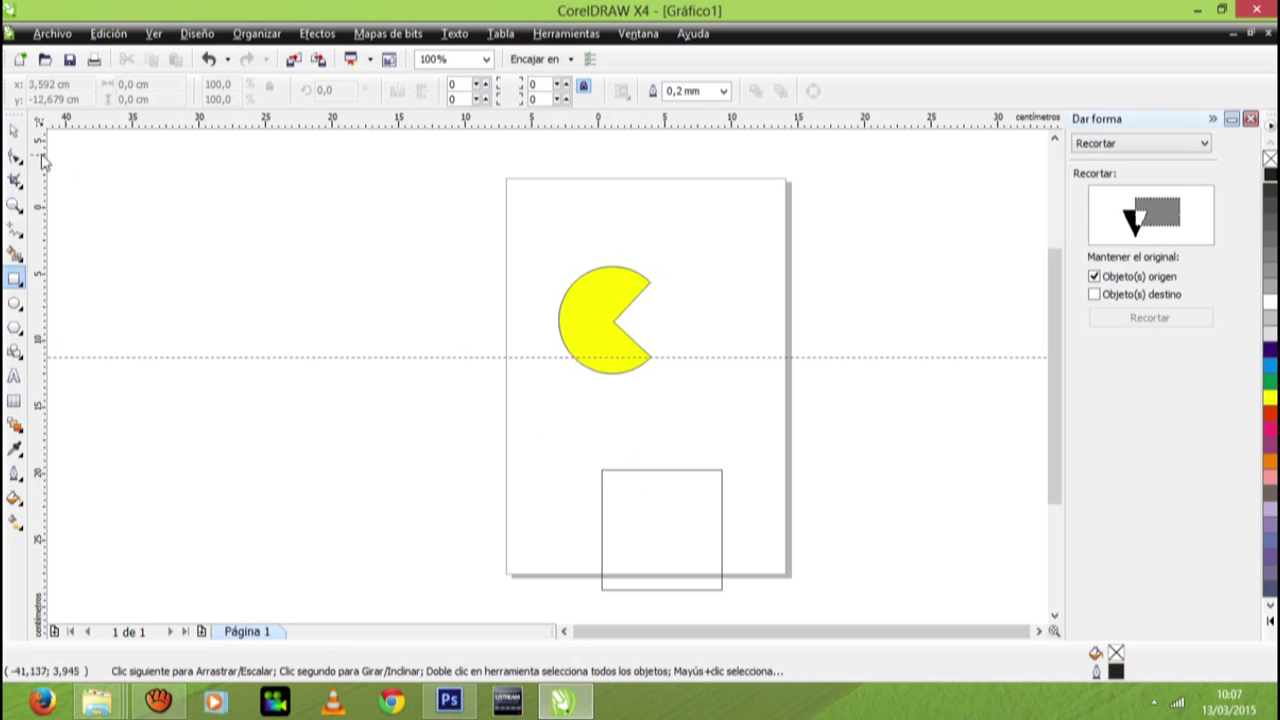
Step: Move the square up and left on the page, and enlarge it proportionally to about 14.44 cm per side
{"action": "left_click", "coordinate": [13, 131]}
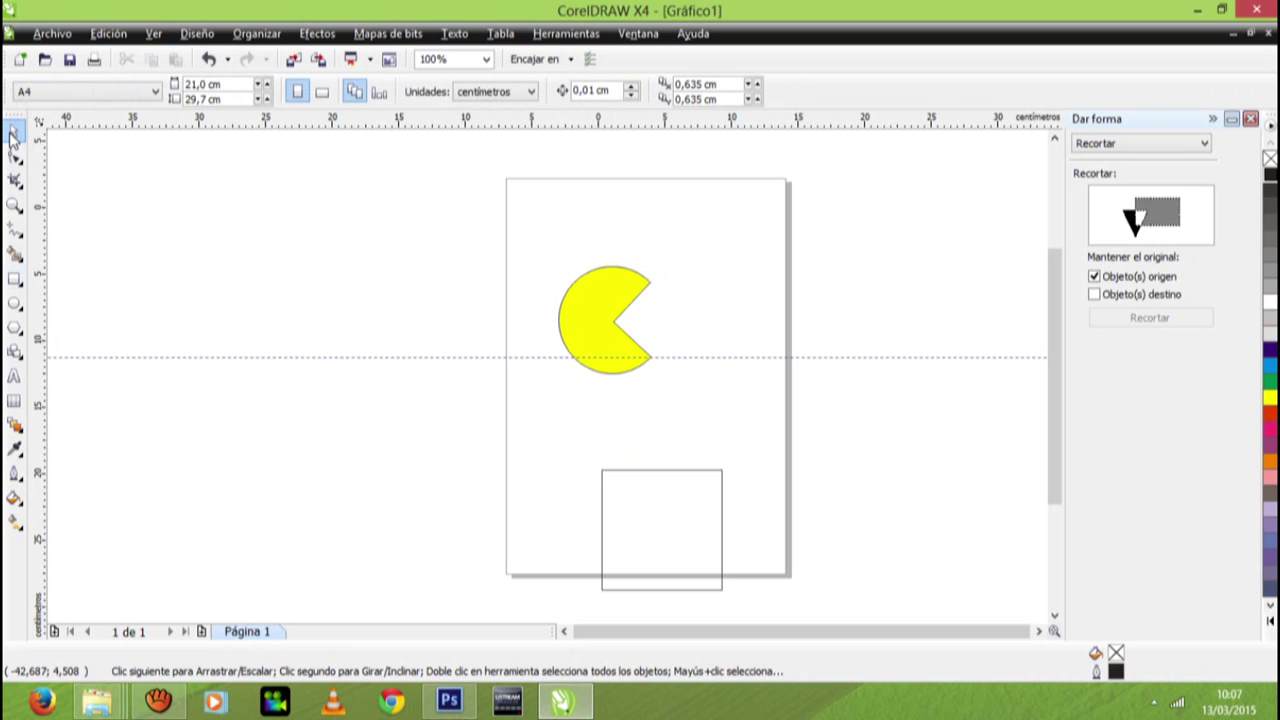
{"action": "left_click", "coordinate": [702, 512]}
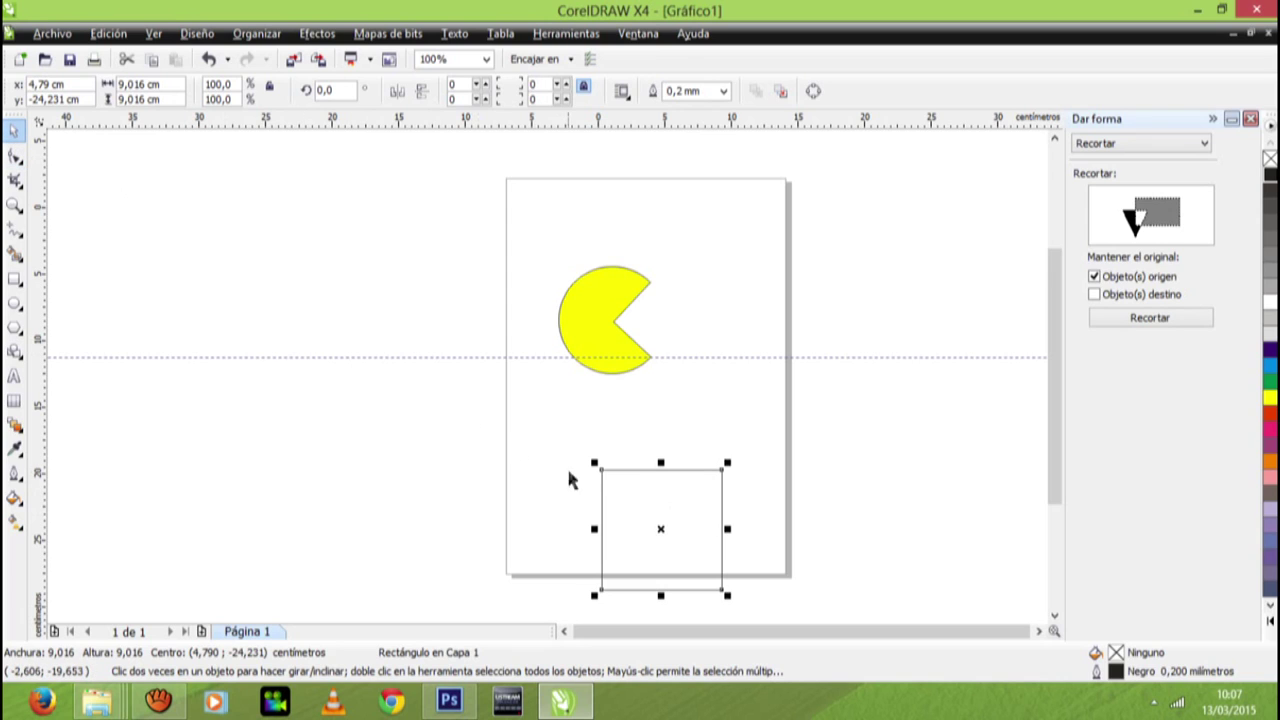
{"action": "left_click_drag", "start_coordinate": [596, 470], "coordinate": [567, 437]}
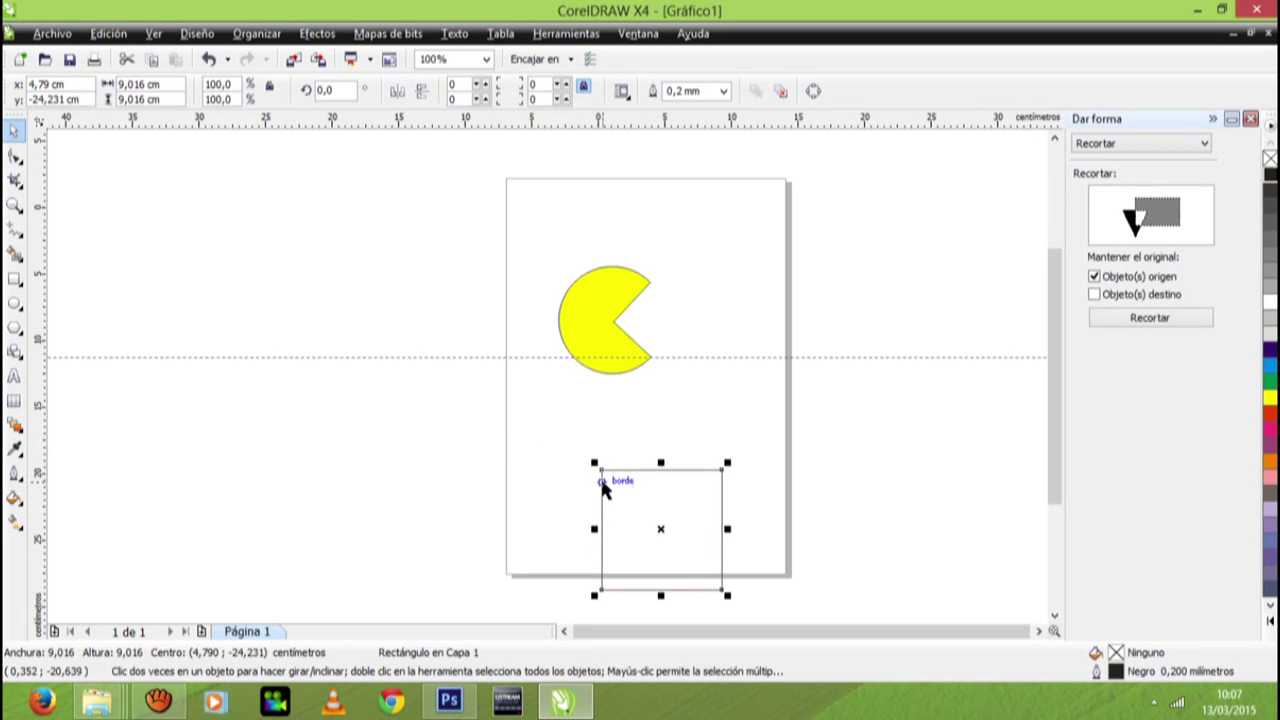
{"action": "left_click_drag", "start_coordinate": [596, 470], "coordinate": [571, 437]}
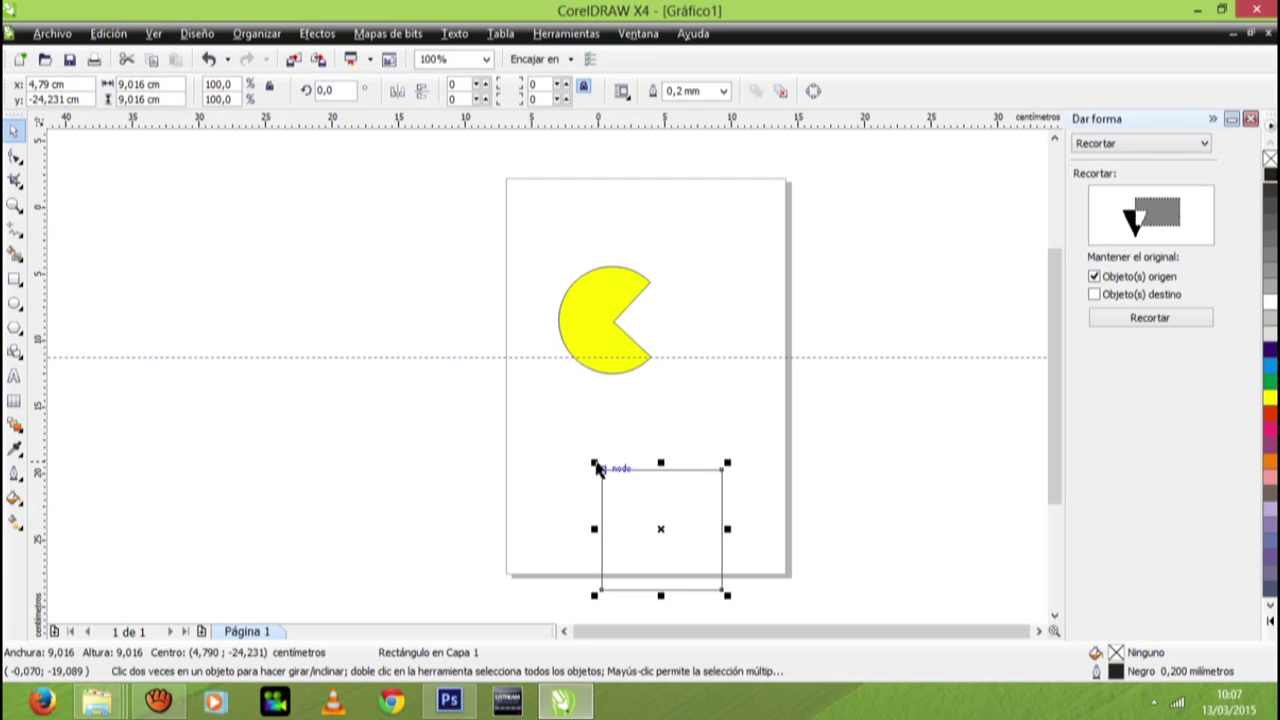
{"action": "left_click_drag", "start_coordinate": [595, 460], "coordinate": [578, 446]}
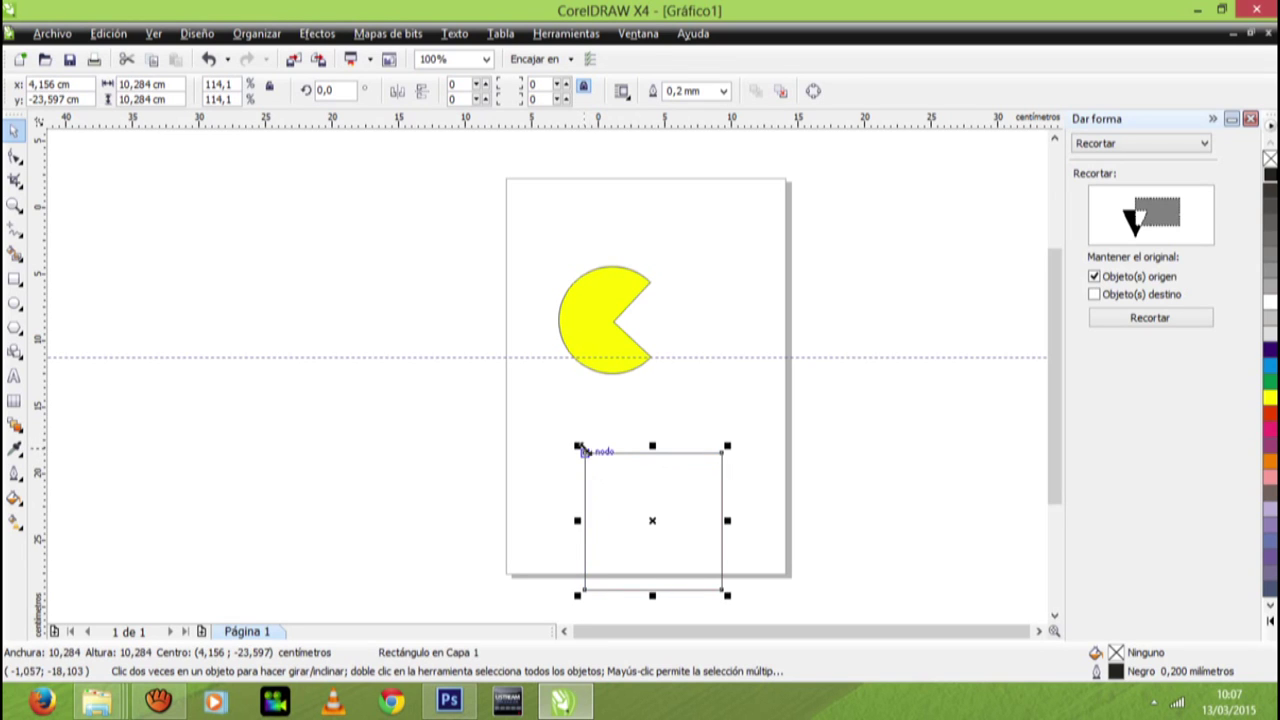
{"action": "left_click_drag", "start_coordinate": [650, 515], "coordinate": [600, 477]}
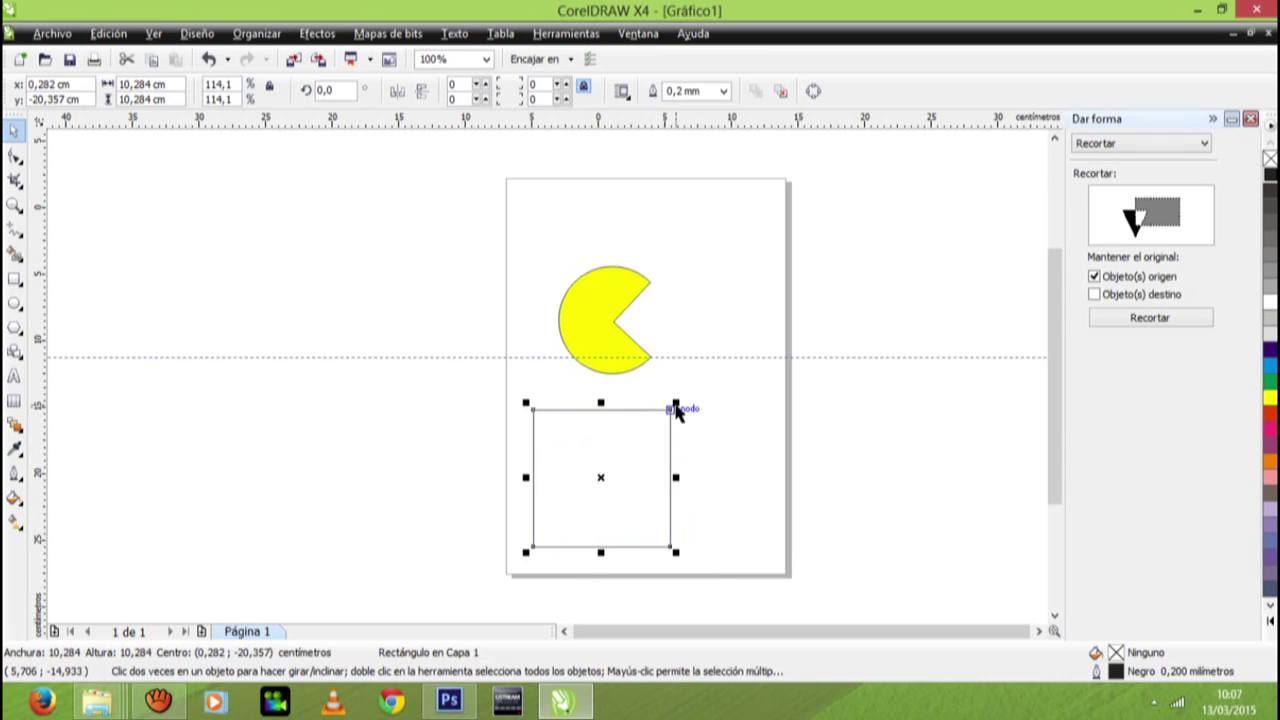
{"action": "left_click_drag", "start_coordinate": [677, 403], "coordinate": [778, 374]}
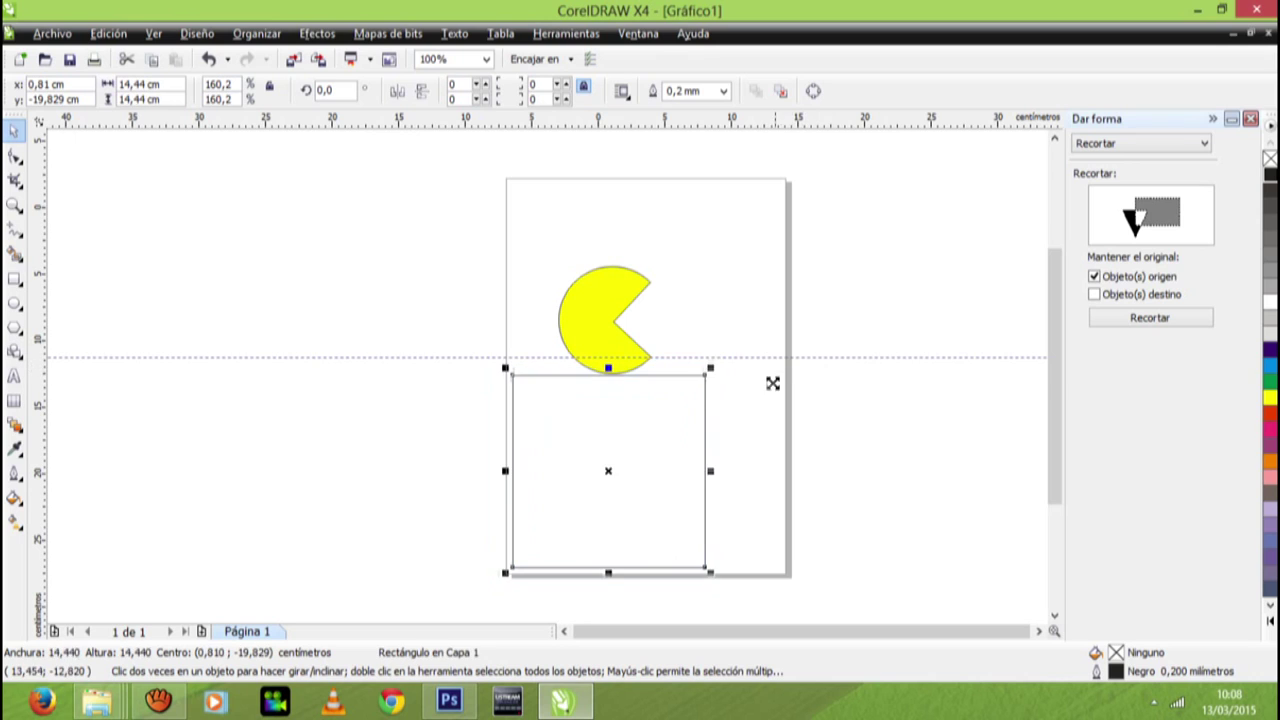
Step: Move the yellow shape slightly up and right, and place the square beneath it at about x 4.12, y -19.34 cm
{"action": "left_click_drag", "start_coordinate": [571, 471], "coordinate": [646, 457]}
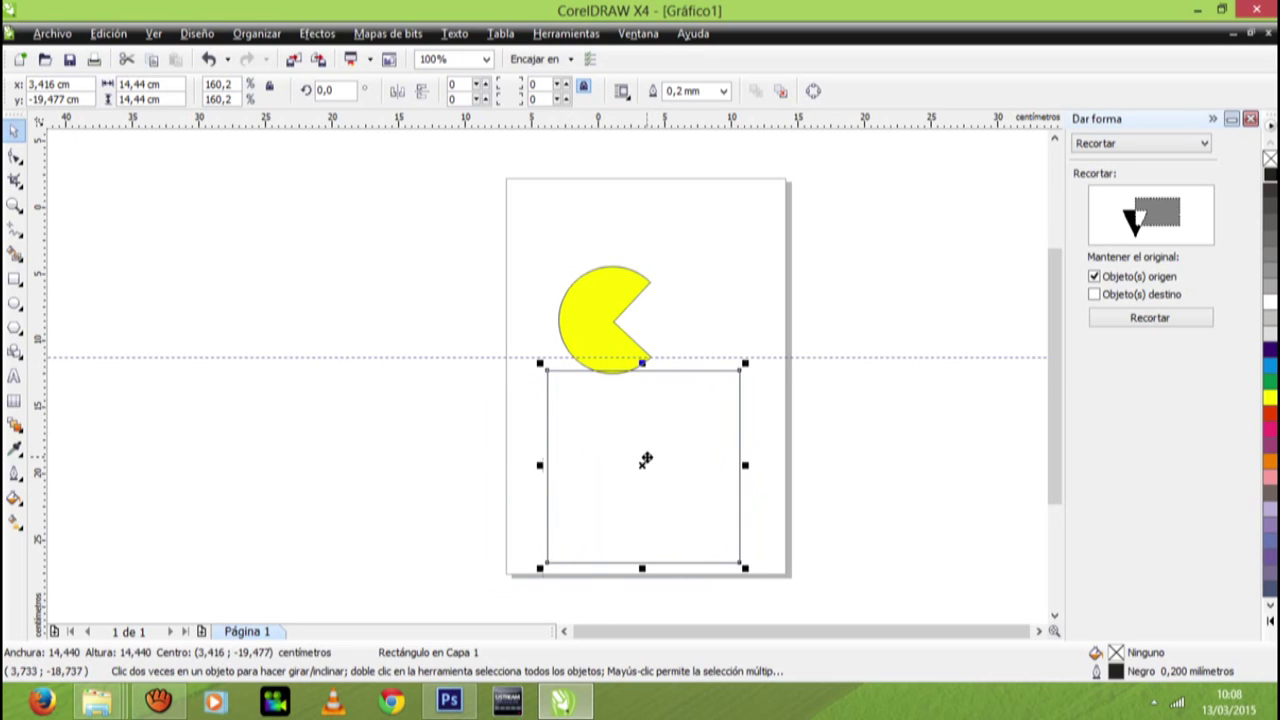
{"action": "left_click", "coordinate": [595, 304]}
{"action": "left_click_drag", "start_coordinate": [611, 298], "coordinate": [639, 280]}
{"action": "left_click_drag", "start_coordinate": [620, 447], "coordinate": [628, 436]}
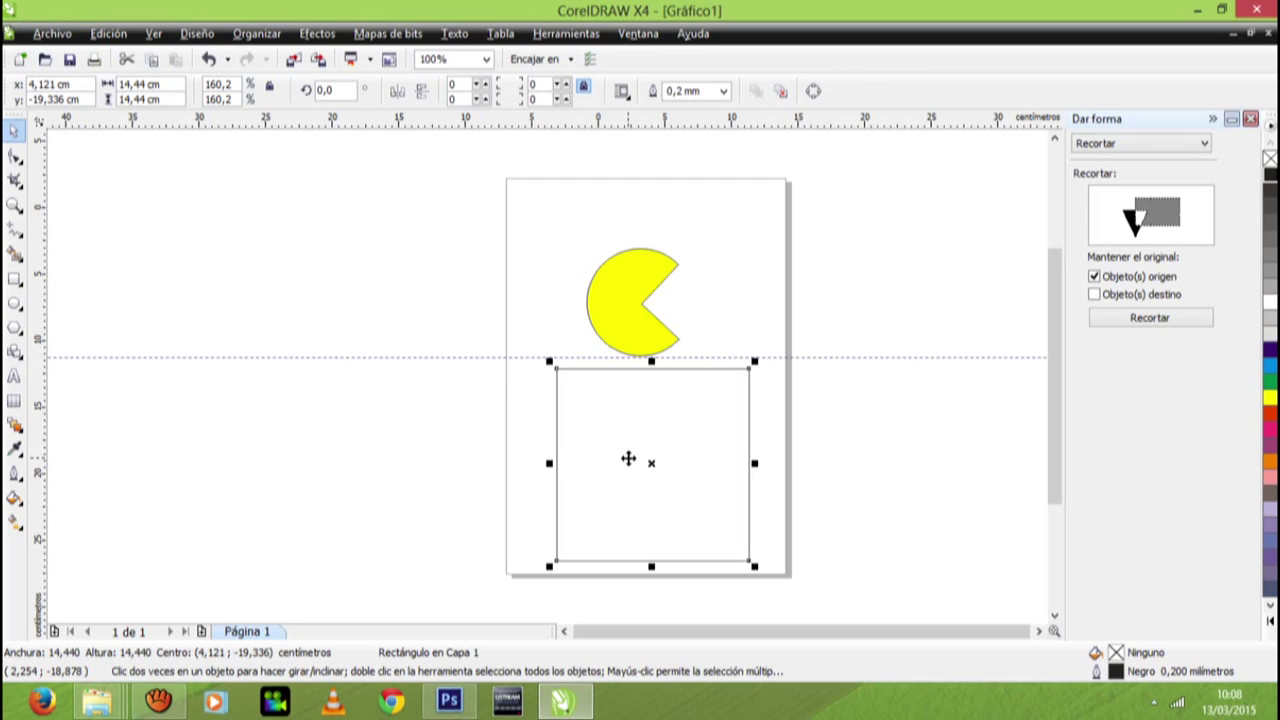
Step: Try Turquesa, Verde mar and Verde apagado fills on the square, and fill it with Verde fantasma
{"action": "left_click", "coordinate": [1269, 622]}
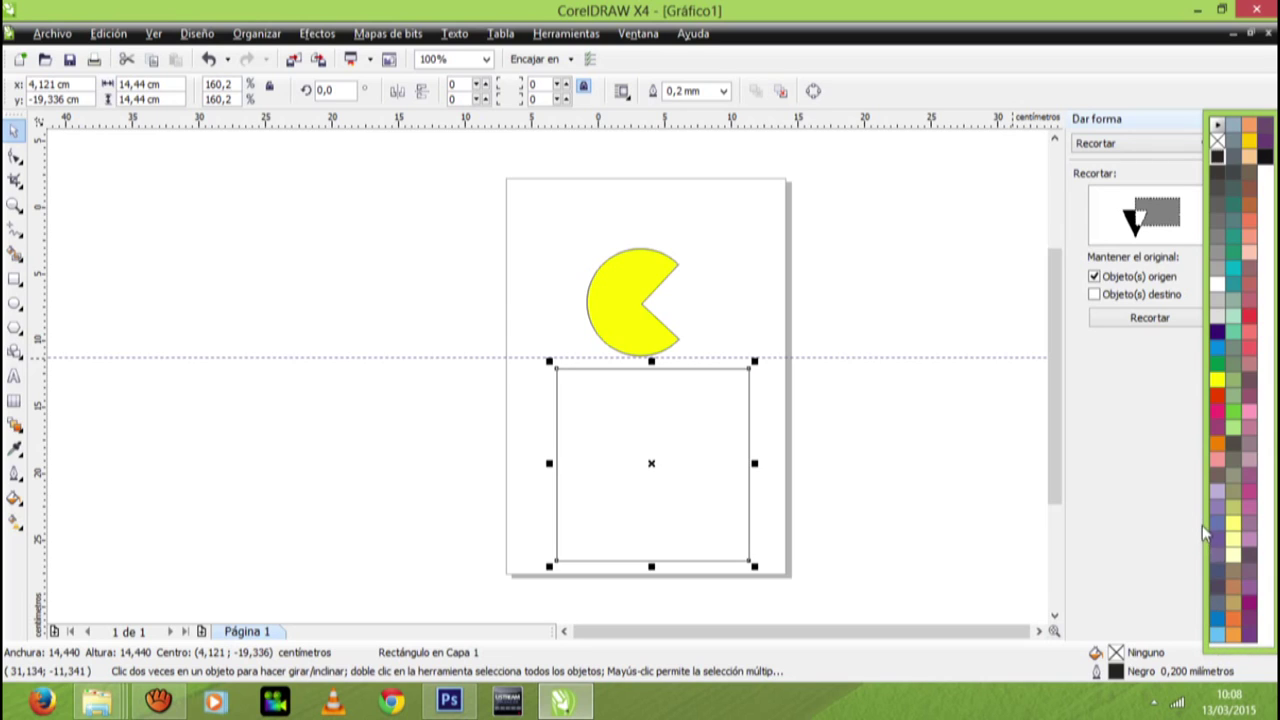
{"action": "left_click", "coordinate": [1235, 275]}
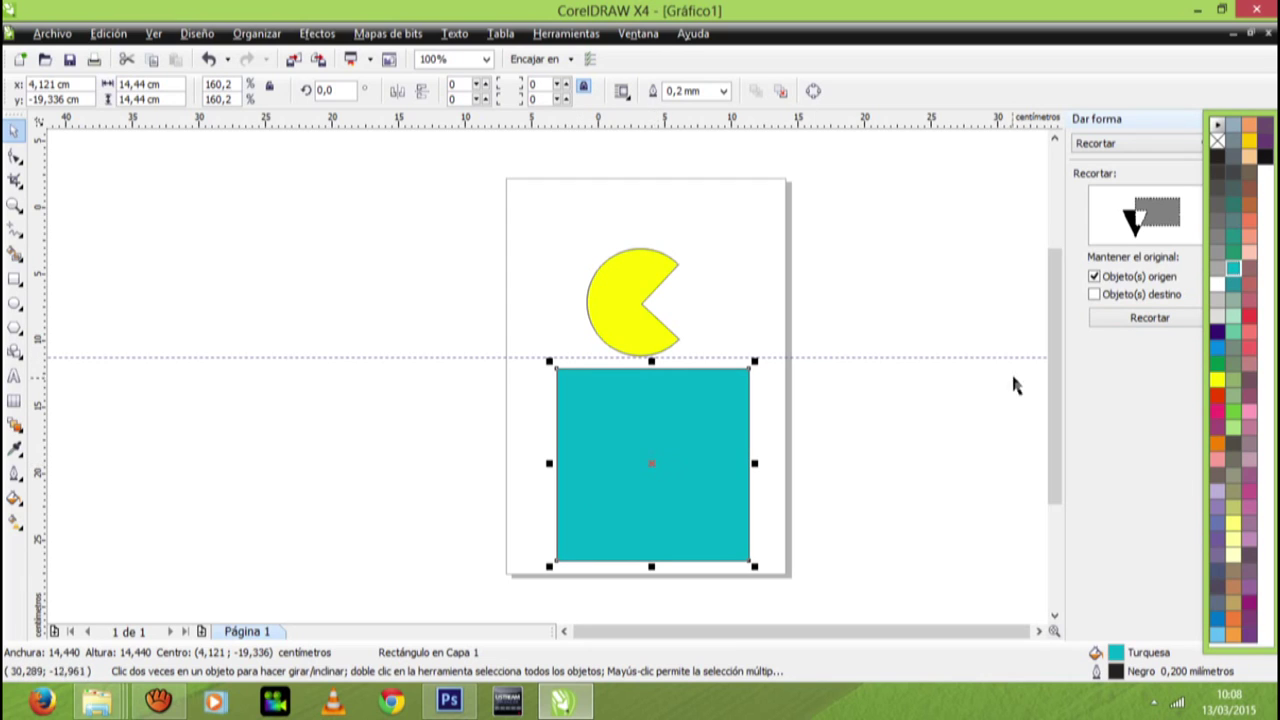
{"action": "left_click", "coordinate": [1237, 290]}
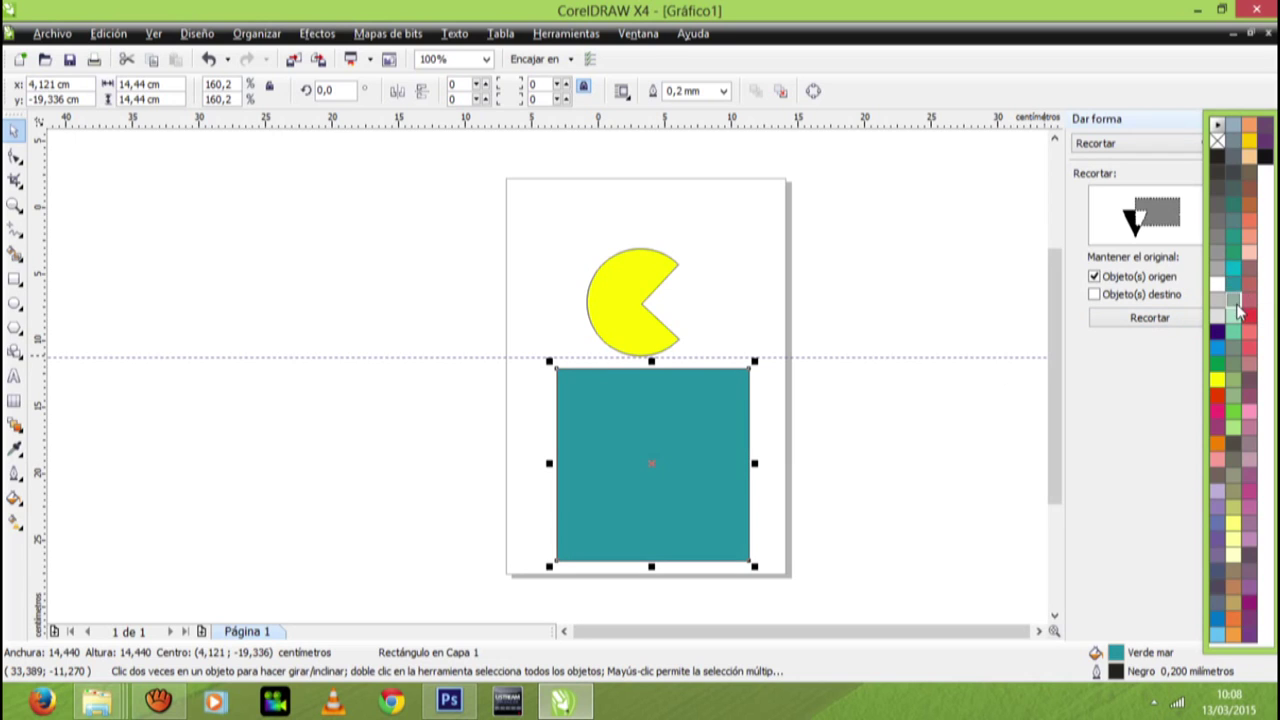
{"action": "left_click", "coordinate": [1237, 310]}
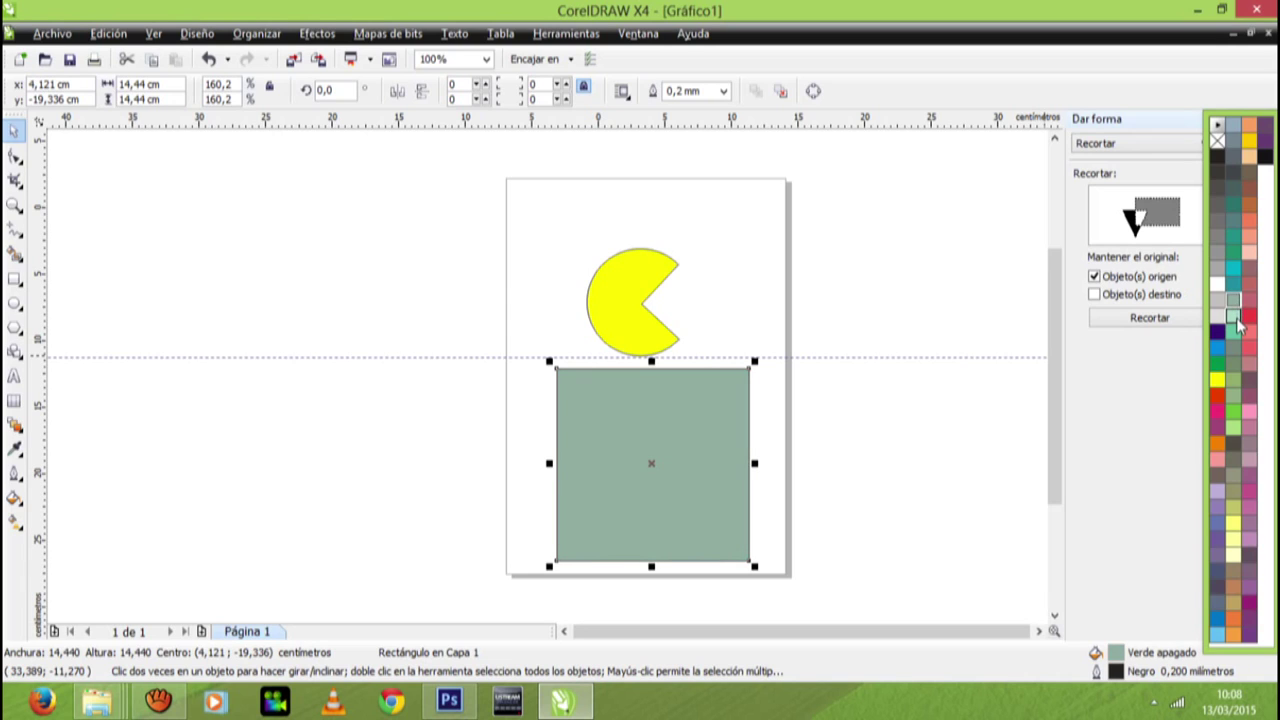
{"action": "left_click", "coordinate": [1236, 323]}
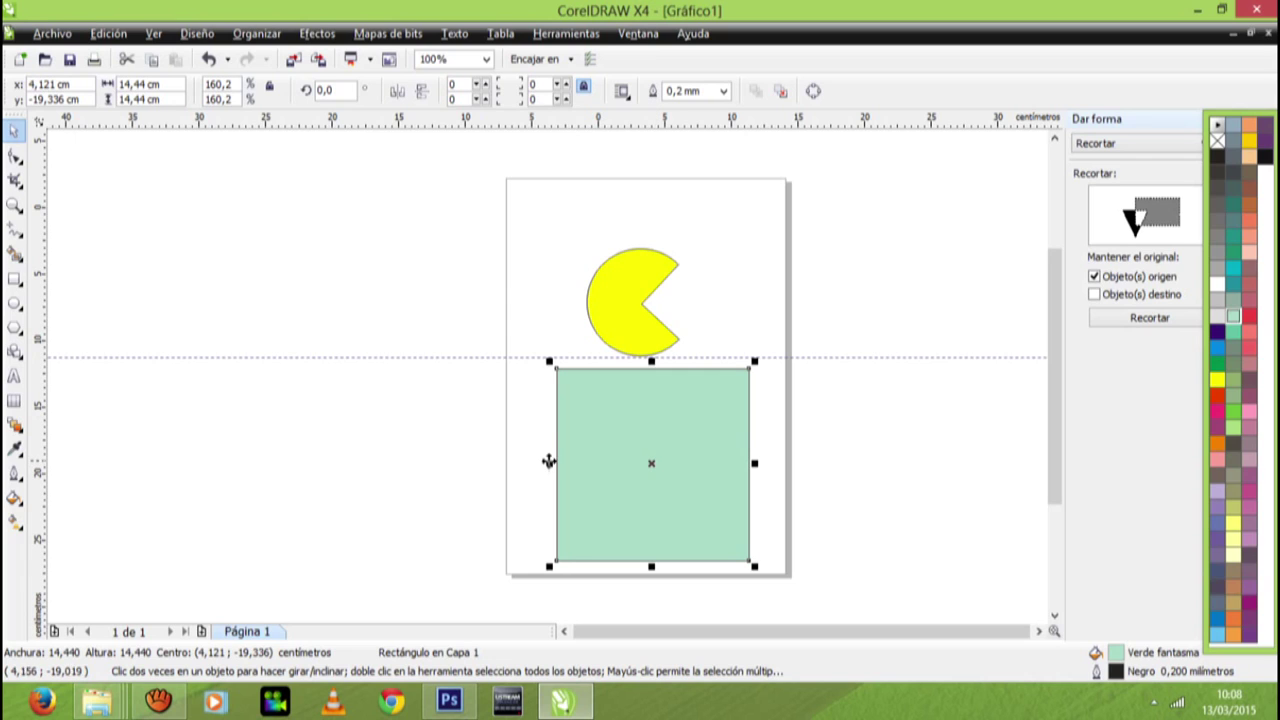
Step: Draw a circle about 0.85 cm in diameter above and to the left of the yellow shape
{"action": "left_click", "coordinate": [15, 305]}
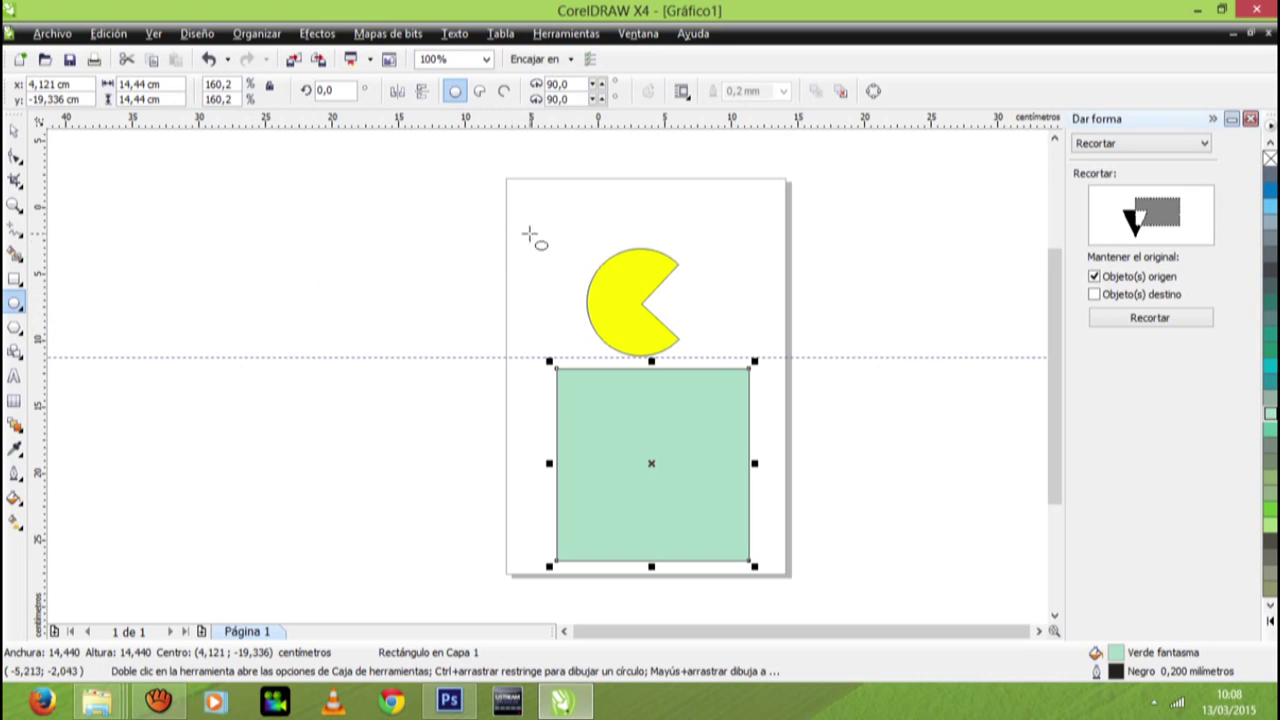
{"action": "left_click_drag", "start_coordinate": [536, 216], "coordinate": [560, 230]}
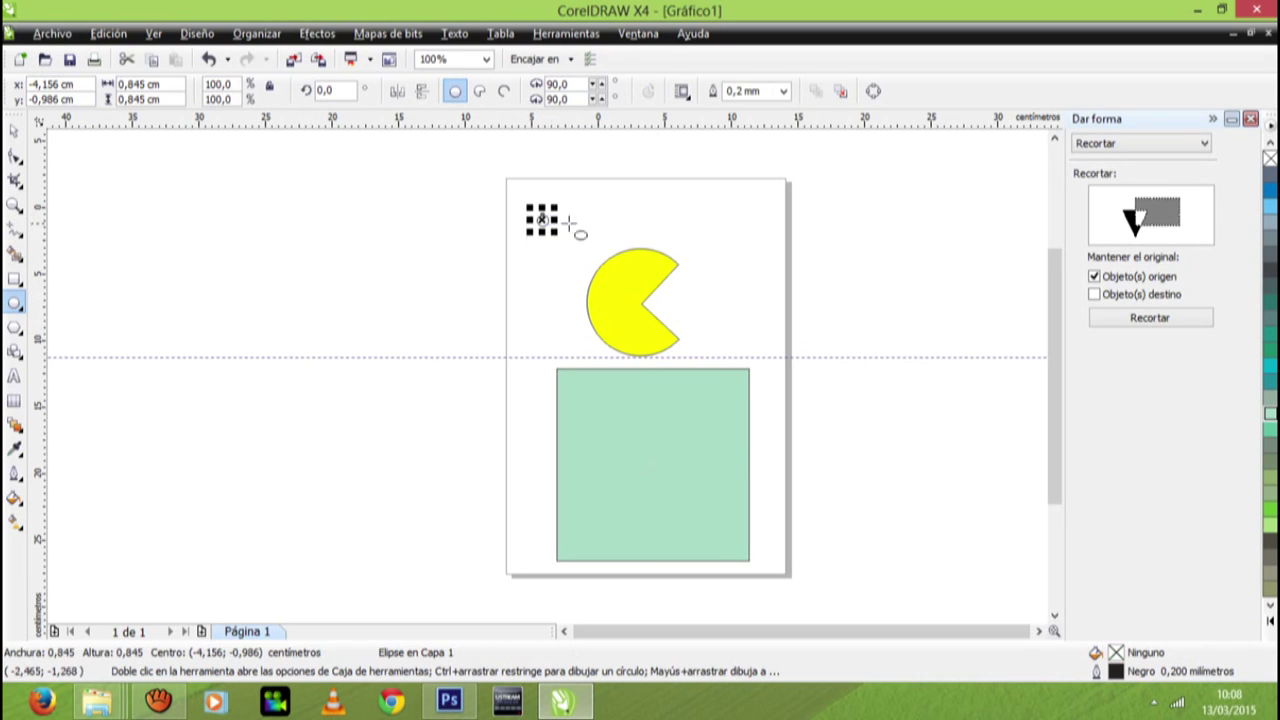
{"action": "key", "text": "Escape"}
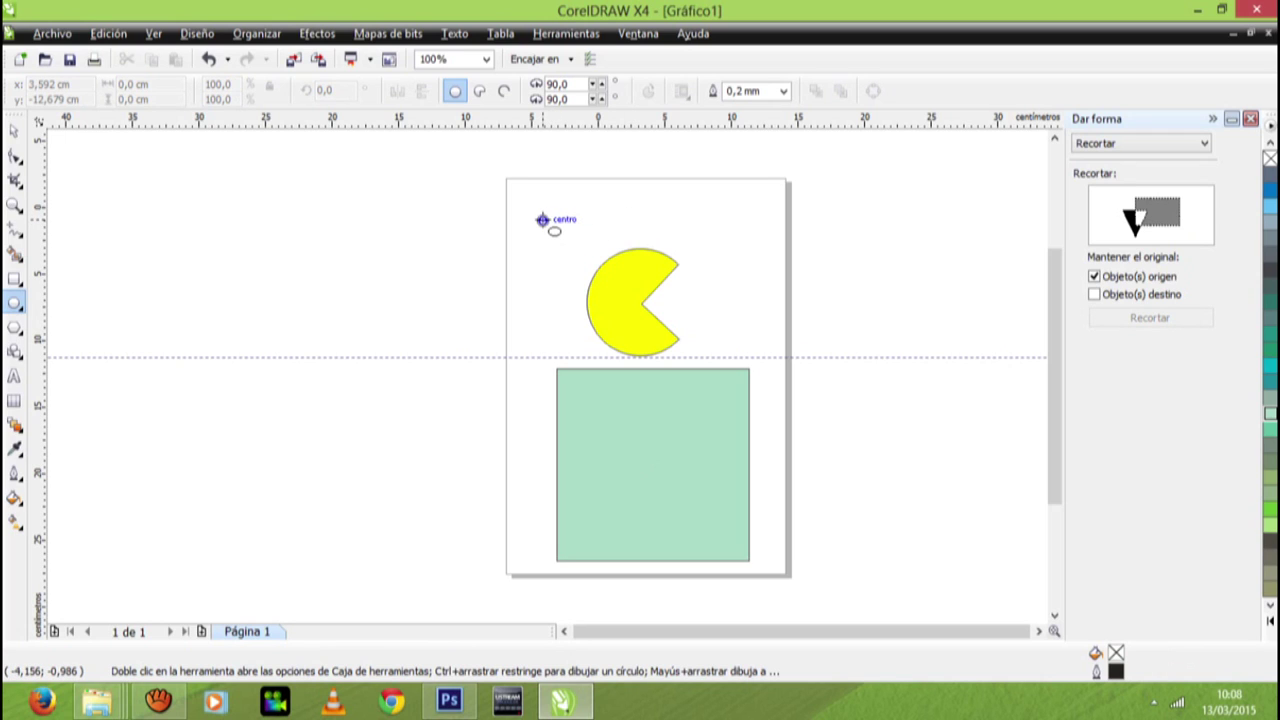
Step: Place the small circle on the yellow shape's upper-left edge as an ellipse about 0.85 by 1.5 cm, and delete it
{"action": "left_click", "coordinate": [14, 130]}
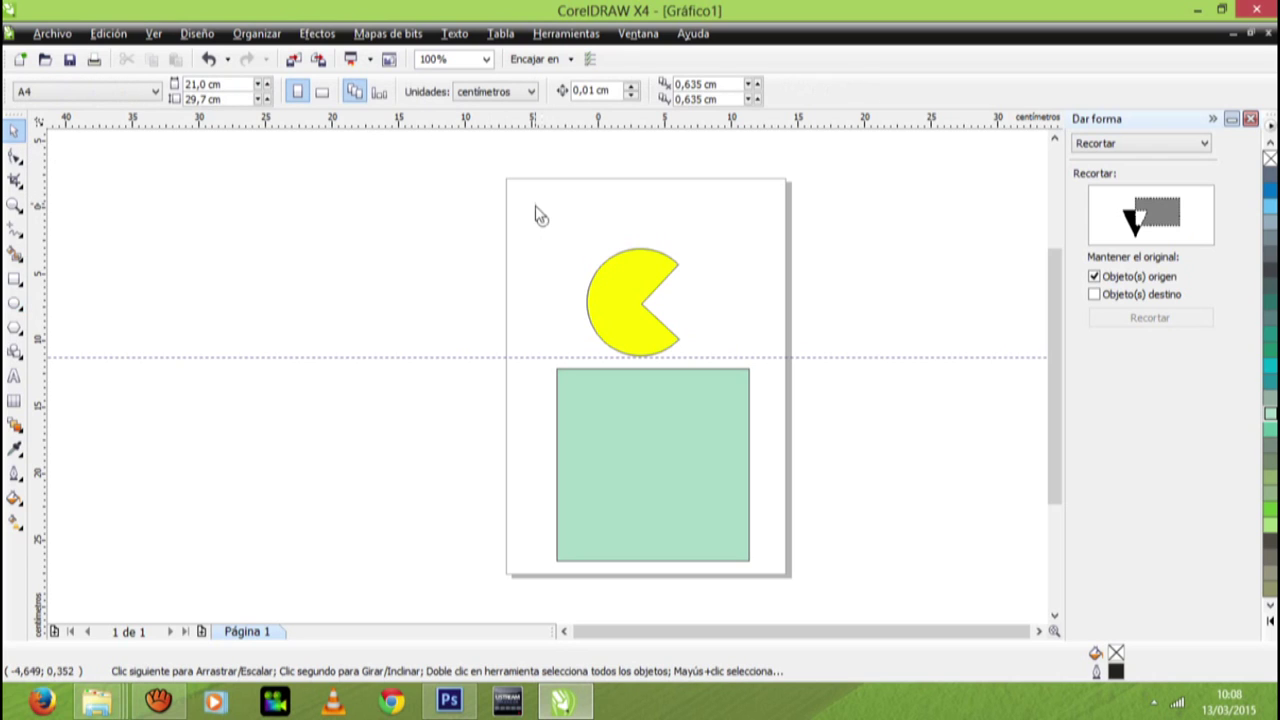
{"action": "left_click", "coordinate": [544, 226]}
{"action": "left_click_drag", "start_coordinate": [541, 222], "coordinate": [617, 274]}
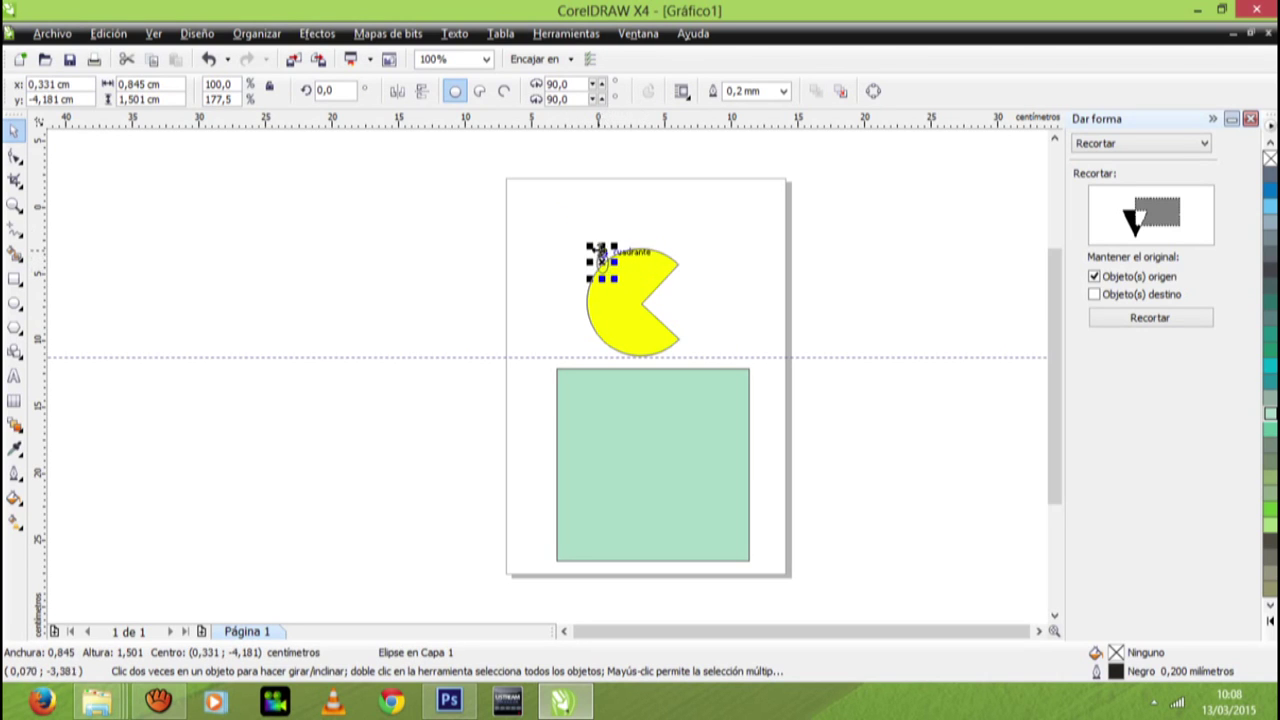
{"action": "key", "text": "Escape"}
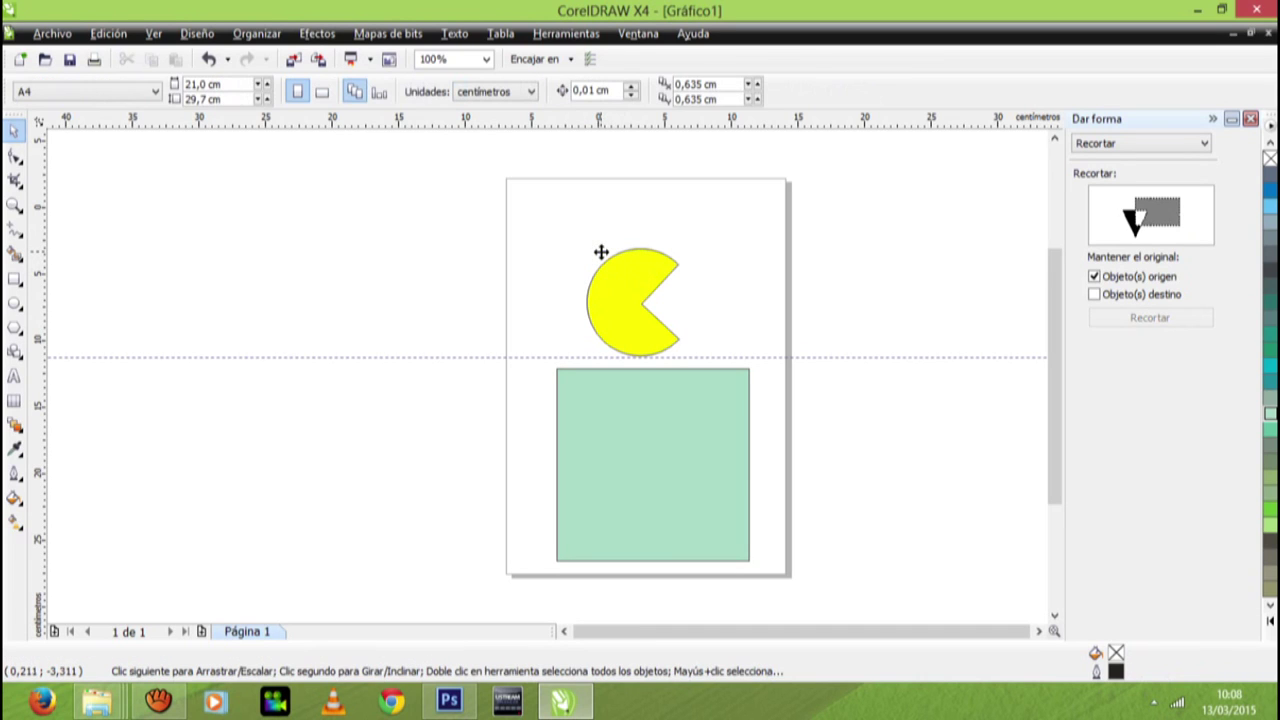